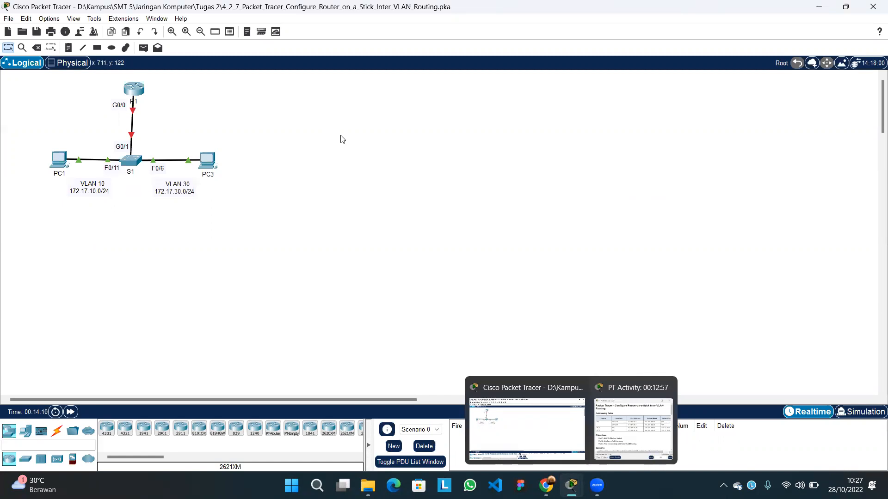
# - Review the PT Activity instructions, including the addressing table, objectives and the first part about adding VLANs to the switch
pyautogui.click(609, 424)
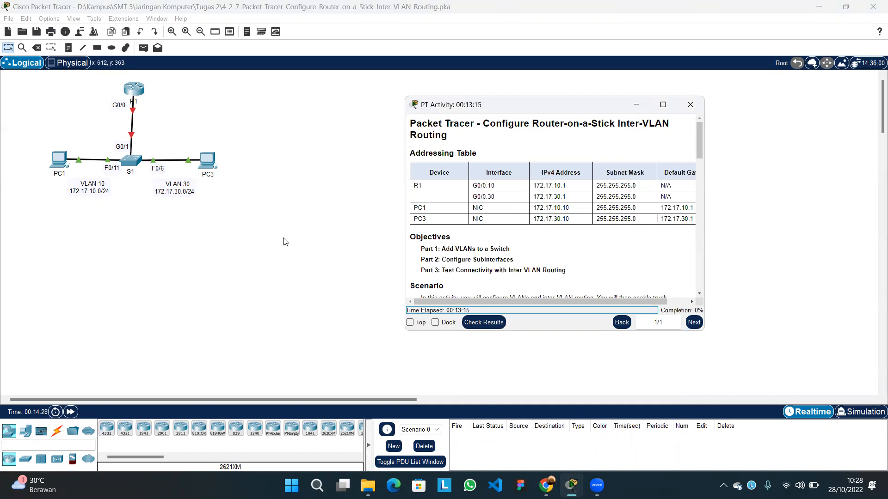
pyautogui.scroll(-1, 519, 240)
pyautogui.scroll(1, 520, 239)
pyautogui.hscroll(1, 593, 265)
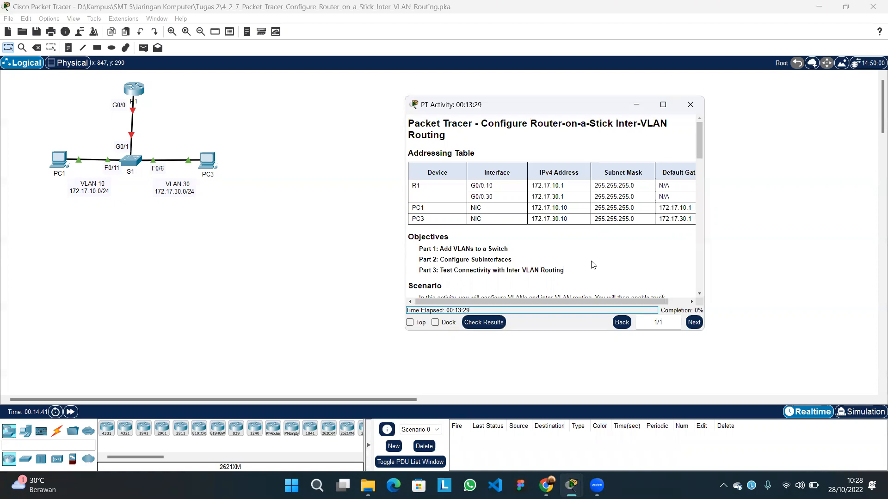
pyautogui.hscroll(-1, 594, 265)
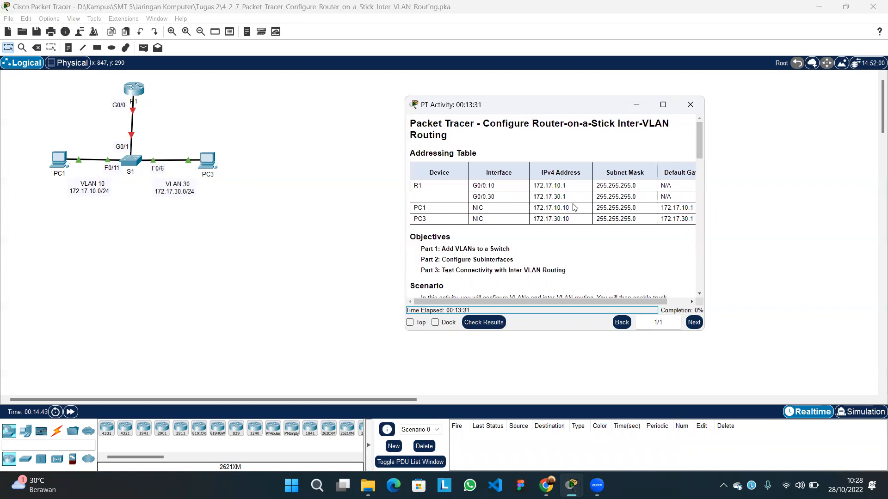
pyautogui.hscroll(1, 634, 238)
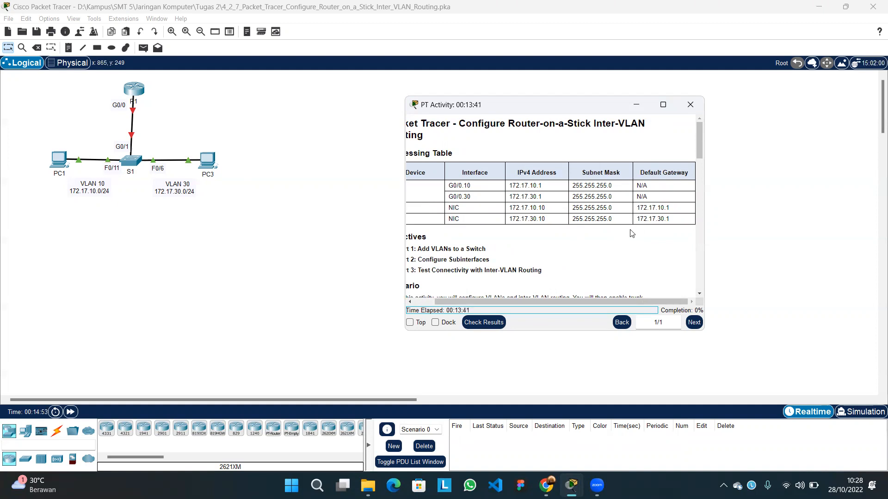
pyautogui.hscroll(-2, 637, 224)
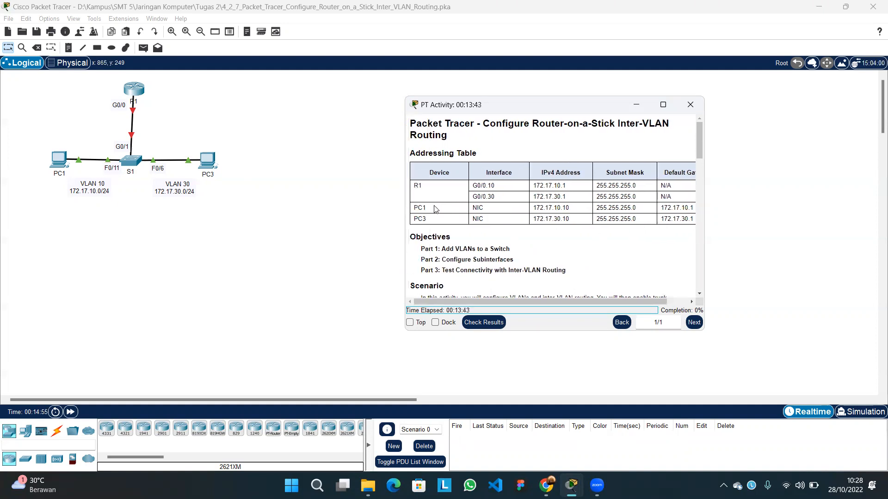
pyautogui.scroll(-3, 506, 250)
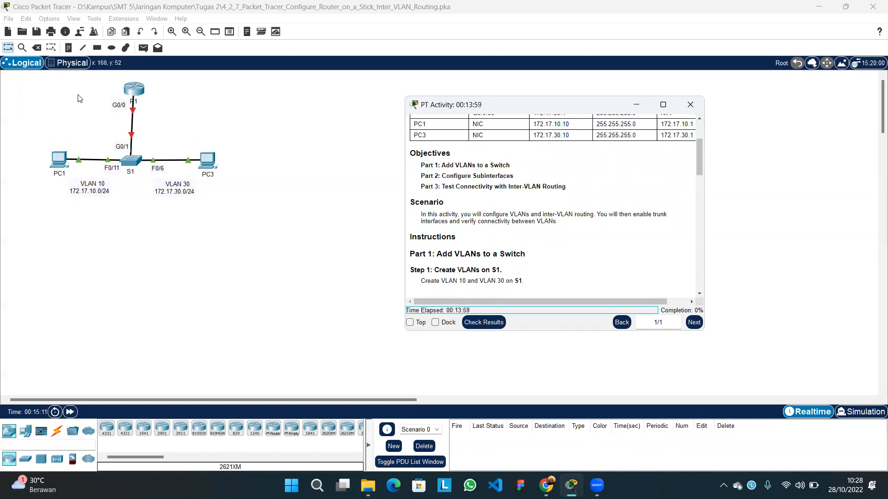
# - Open the command line of switch S1 and enter global configuration mode
pyautogui.click(120, 162)
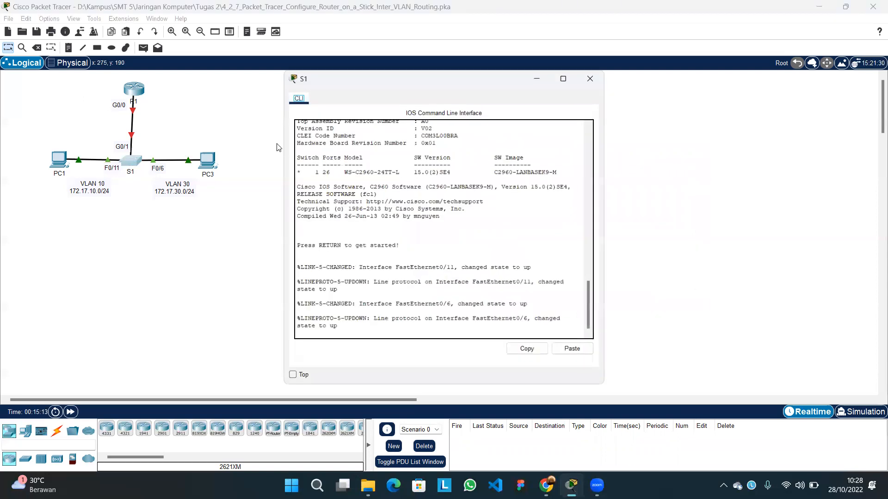
pyautogui.click(363, 230)
pyautogui.press('Return')
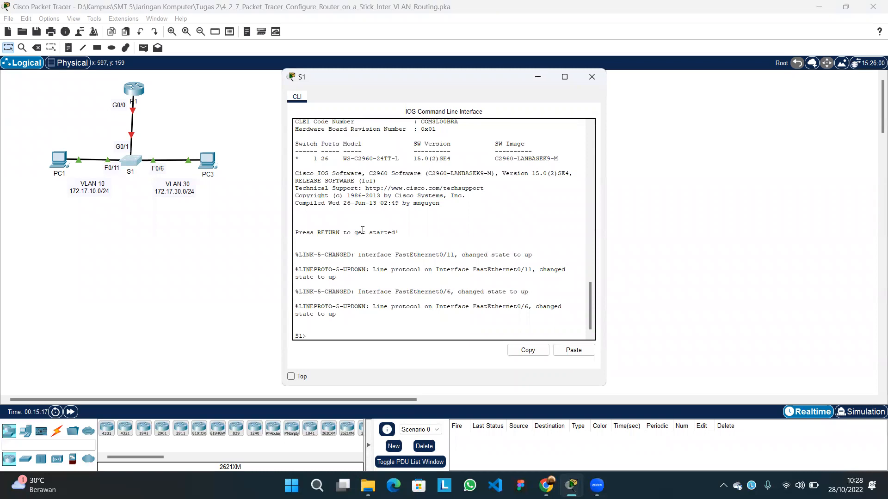
pyautogui.write('en')
pyautogui.press('Return')
pyautogui.write('conf t')
pyautogui.press('Return')
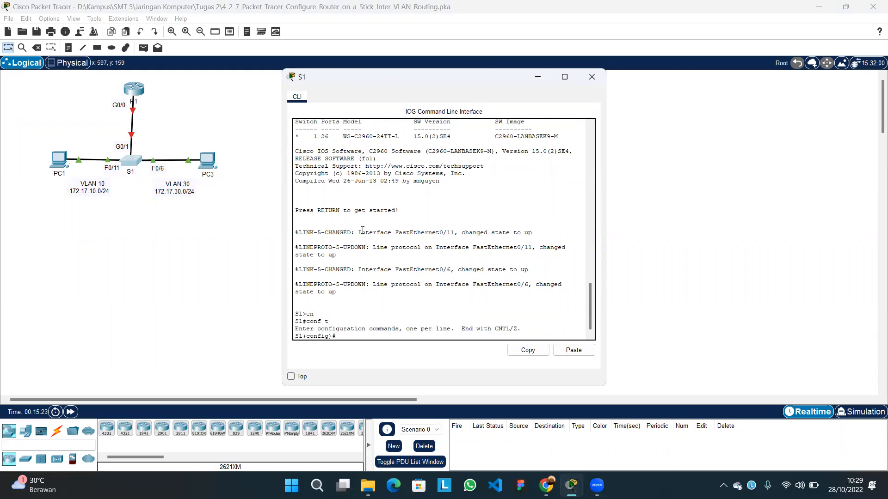
# - Create VLAN 10 and VLAN 30 on S1, and return to global configuration mode
pyautogui.write('vlan 10')
pyautogui.press('Return')
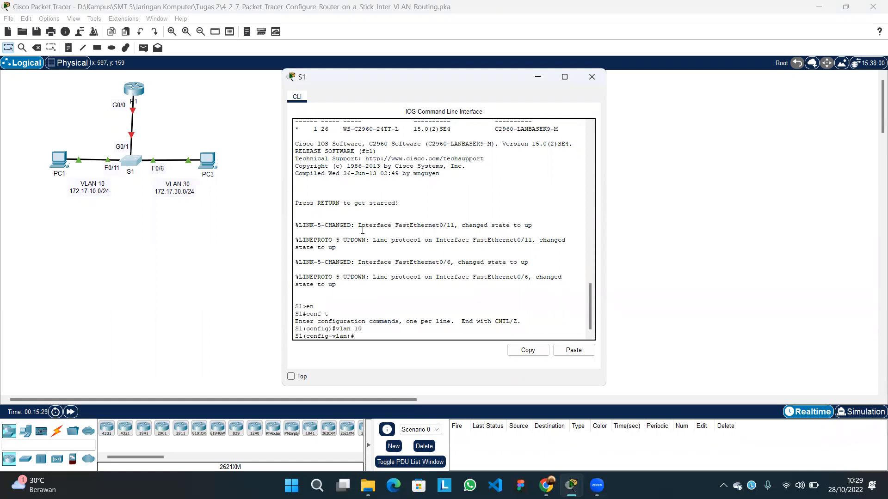
pyautogui.write('vlan 30')
pyautogui.press('Return')
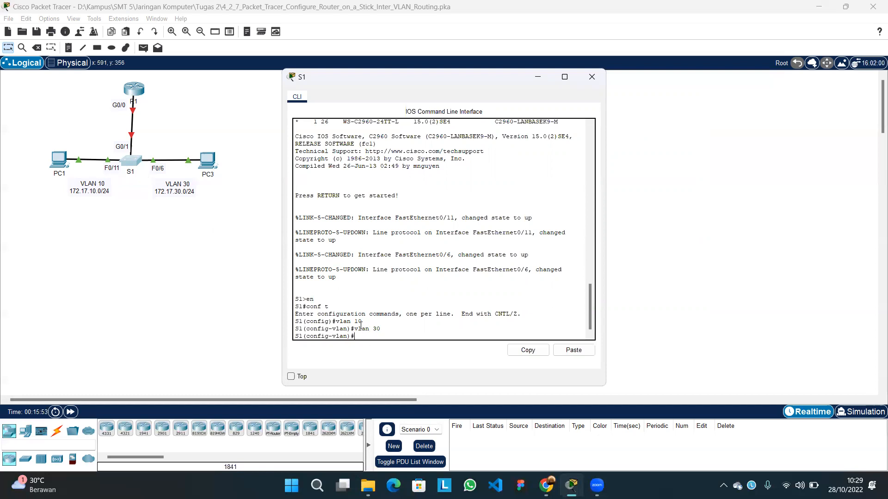
pyautogui.press('Return')
pyautogui.press('Return')
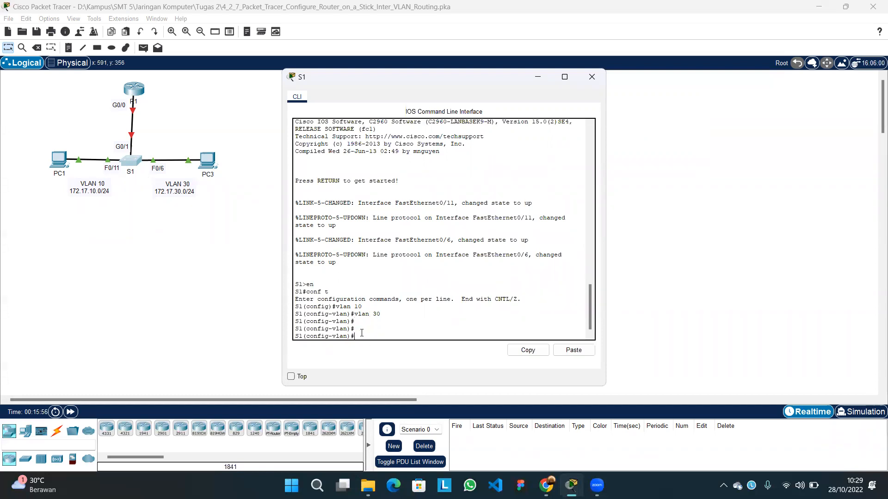
pyautogui.press('Return')
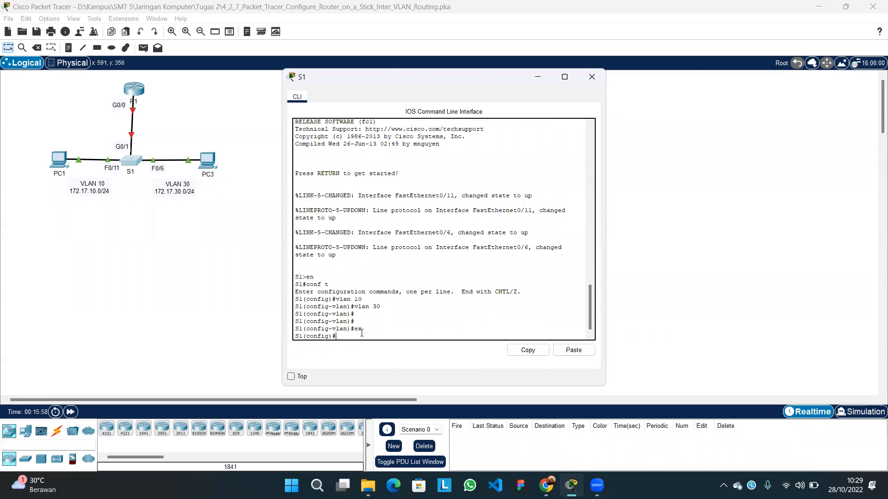
# - Configure interface f0/11 on S1 as an access port with switchport mode access
pyautogui.write('int f0/11')
pyautogui.press('Return')
pyautogui.write('switch')
pyautogui.press('BackSpace')
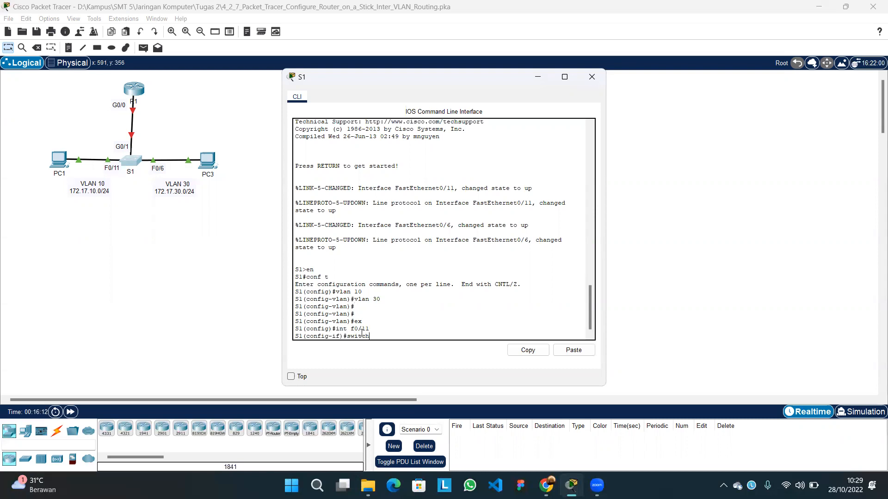
pyautogui.write('port access')
pyautogui.press('BackSpace')
pyautogui.press('BackSpace')
pyautogui.press('BackSpace')
pyautogui.press('BackSpace')
pyautogui.press('BackSpace')
pyautogui.write('mode acce')
pyautogui.press('Return')
# - Assign interface f0/11 on S1 to VLAN 10 with switchport access vlan 10
pyautogui.press('Up')
pyautogui.press('BackSpace')
pyautogui.press('BackSpace')
pyautogui.press('BackSpace')
pyautogui.press('BackSpace')
pyautogui.press('BackSpace')
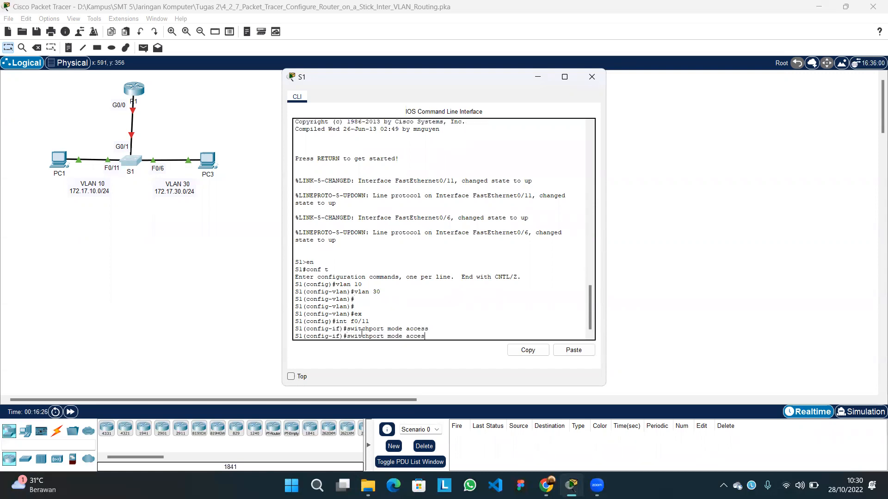
pyautogui.press('BackSpace')
pyautogui.press('BackSpace')
pyautogui.press('BackSpace')
pyautogui.press('BackSpace')
pyautogui.press('BackSpace')
pyautogui.press('BackSpace')
pyautogui.write('access vlan 10')
pyautogui.press('Return')
# - Configure interface f0/6 on S1 as an access port with switchport mode access
pyautogui.write('int')
pyautogui.press('Num_Lock')
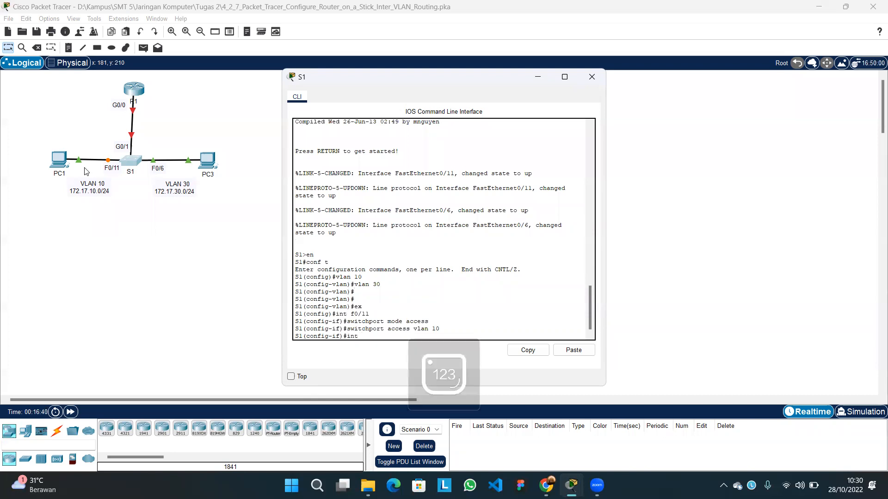
pyautogui.press('Num_Lock')
pyautogui.write('f0/6')
pyautogui.press('Return')
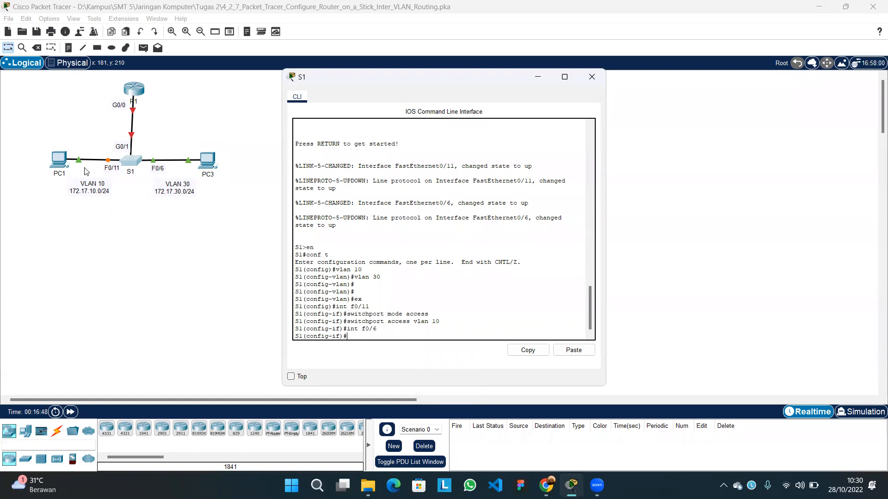
pyautogui.write('switchport mode access')
pyautogui.press('Return')
# - Assign interface f0/6 on S1 to VLAN 30 and leave interface configuration mode
pyautogui.press('Up')
pyautogui.press('Up')
pyautogui.press('Up')
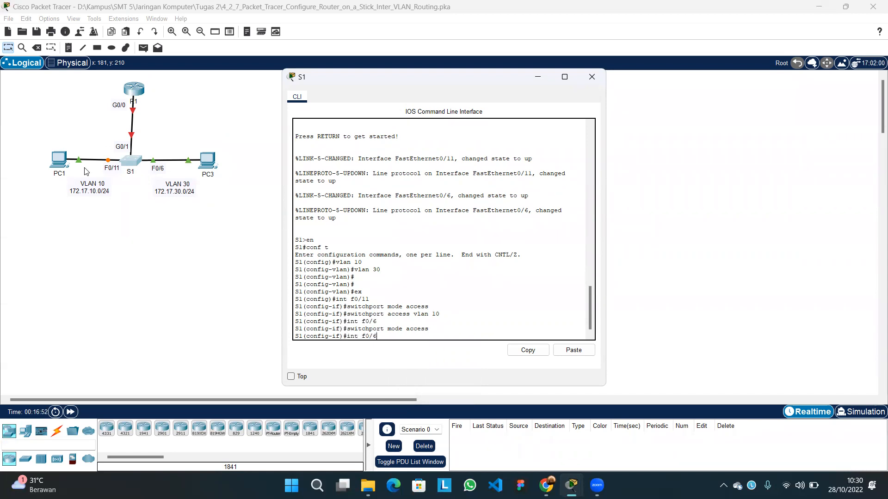
pyautogui.press('BackSpace')
pyautogui.press('BackSpace')
pyautogui.write('30')
pyautogui.press('Return')
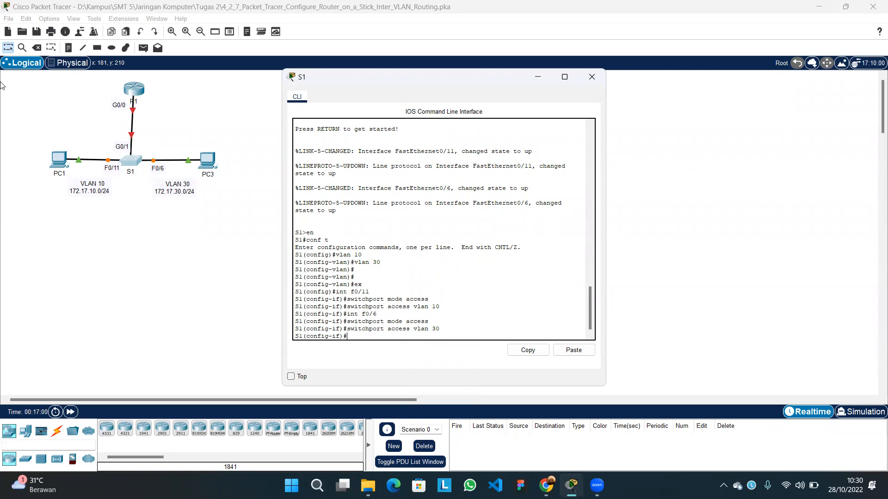
pyautogui.write('ex')
pyautogui.press('Return')
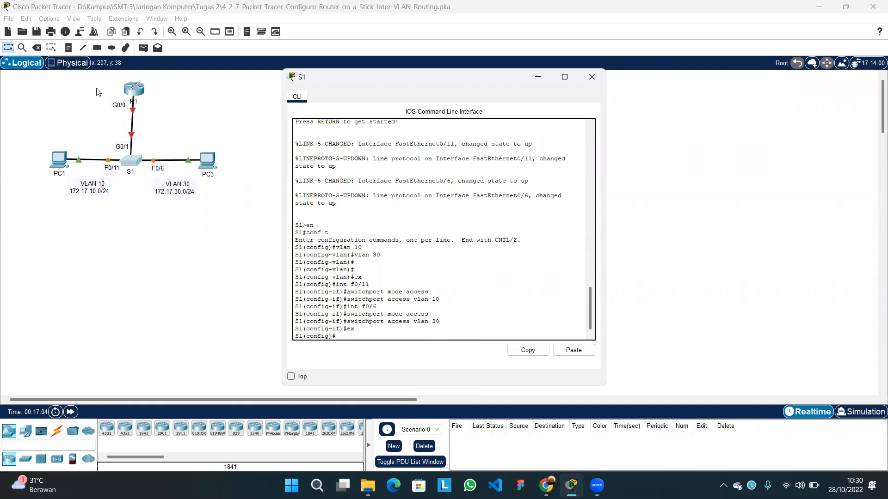
# - Return to privileged EXEC mode on S1, check the VLAN port assignments with show vlan brief, and close the switch window
pyautogui.write('sx')
pyautogui.press('Return')
pyautogui.write('sw')
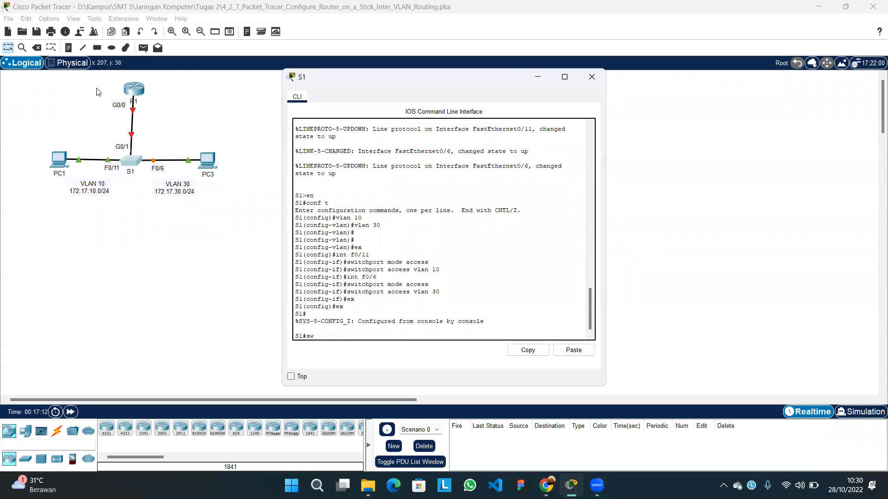
pyautogui.press('BackSpace')
pyautogui.write('how vlan brief')
pyautogui.press('Return')
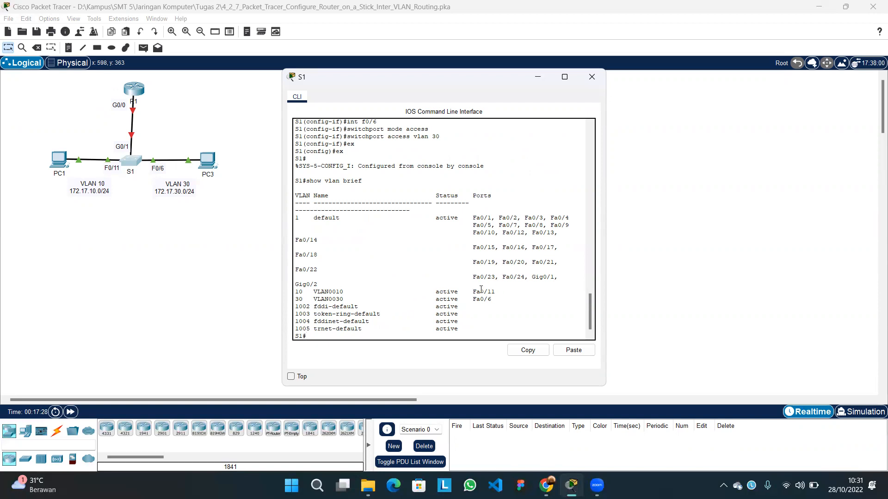
pyautogui.moveTo(498, 292); pyautogui.dragTo(470, 299)
pyautogui.click(500, 298)
pyautogui.scroll(-1, 416, 303)
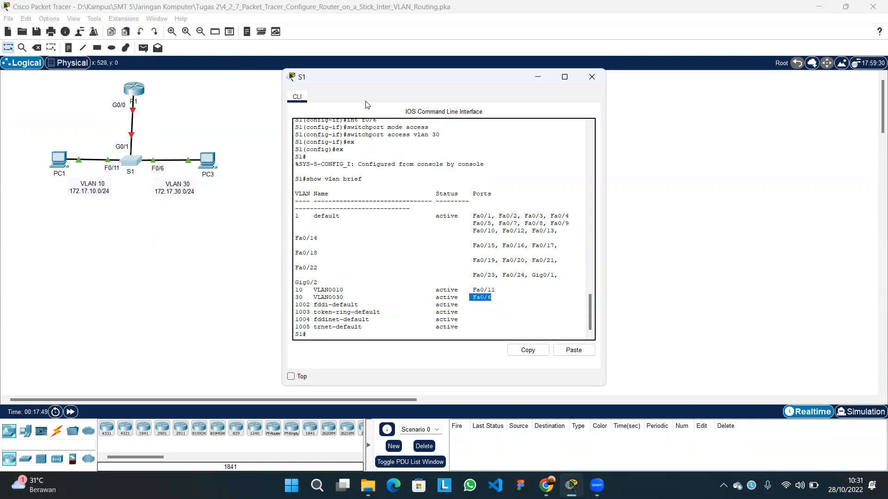
pyautogui.click(597, 78)
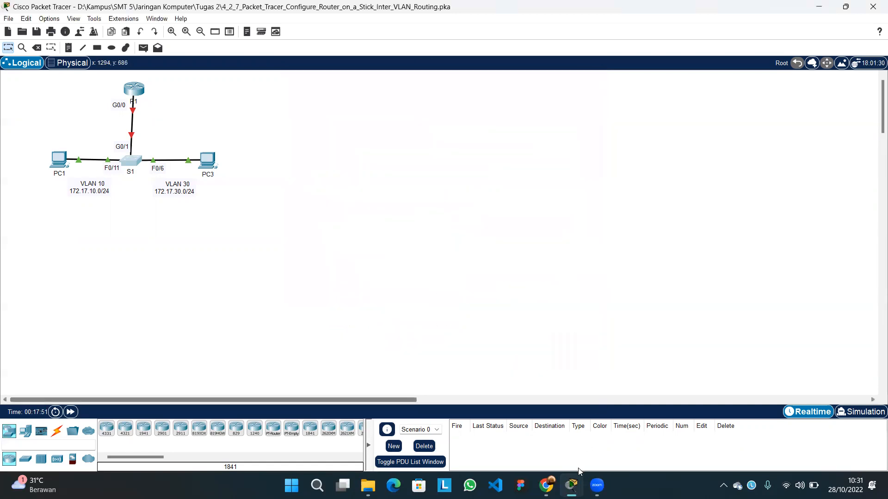
# - Read the activity instructions for testing connectivity between PC1 and PC3
pyautogui.moveTo(572, 485)
pyautogui.click(631, 414)
pyautogui.scroll(-15, 488, 229)
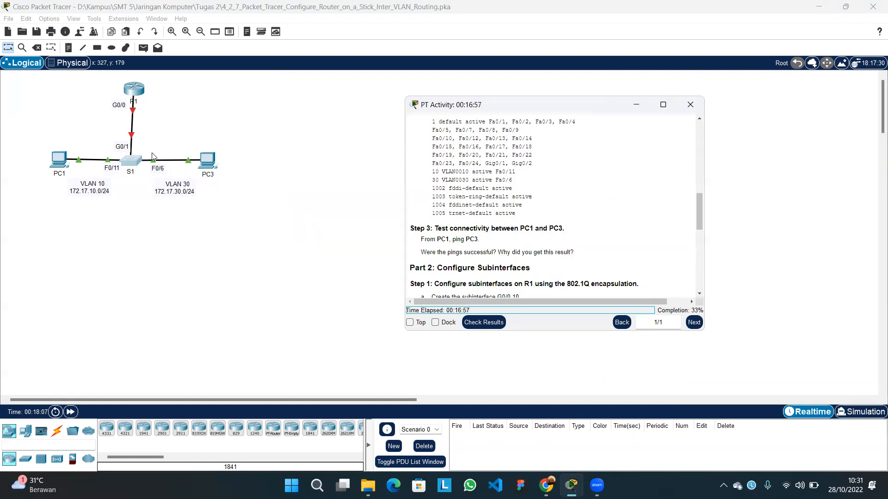
# - Open the Command Prompt on PC1
pyautogui.click(70, 166)
pyautogui.click(70, 166)
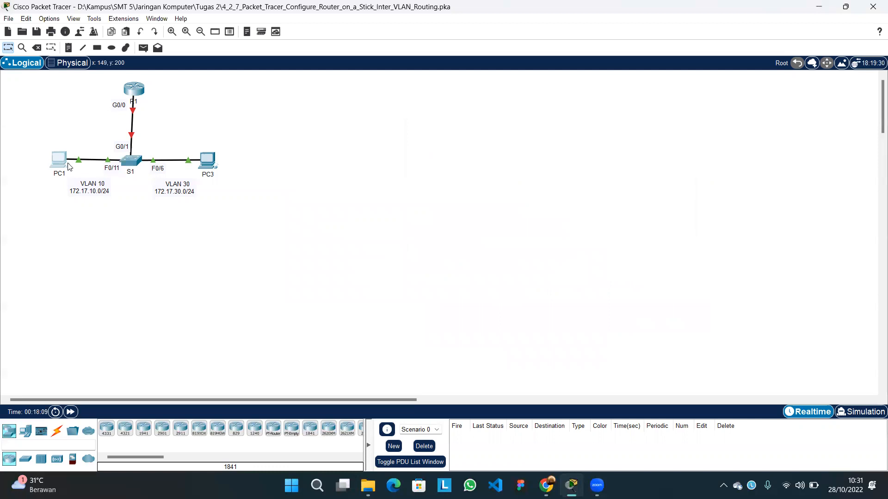
pyautogui.click(448, 134)
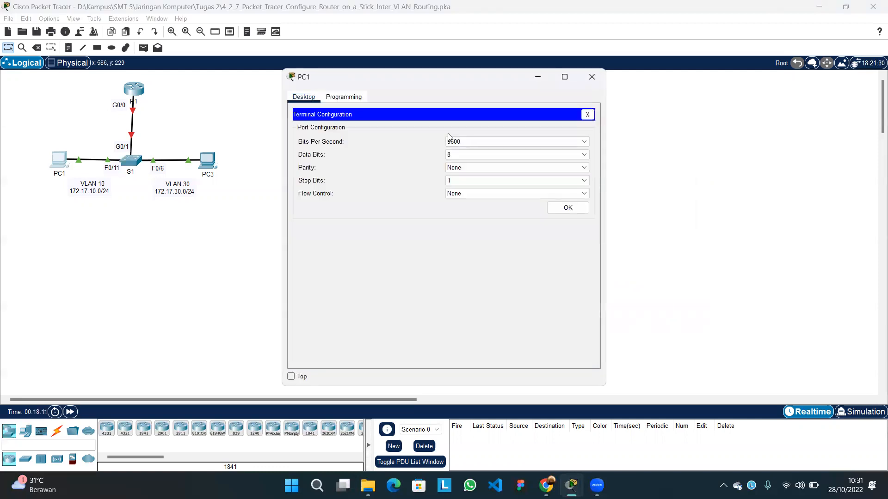
pyautogui.click(587, 114)
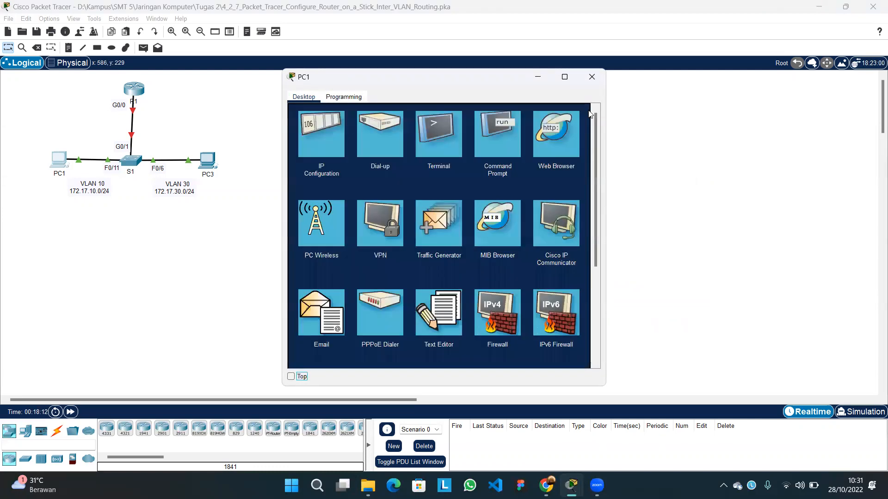
pyautogui.click(505, 133)
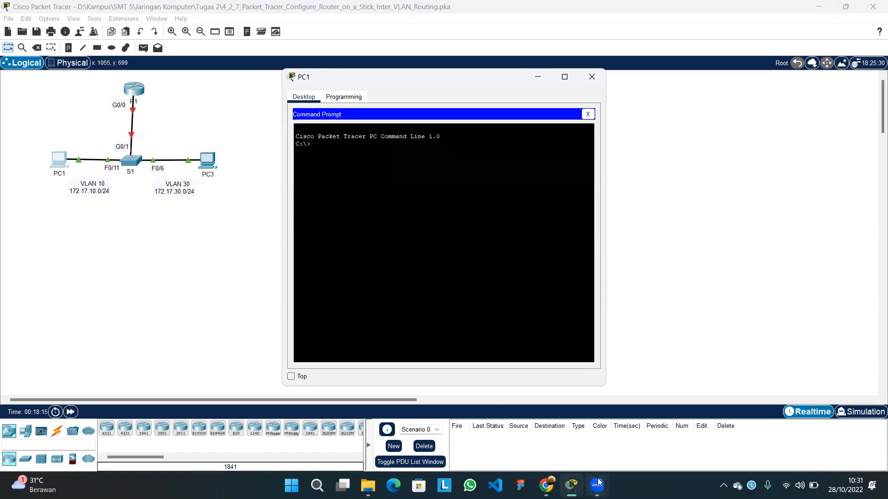
# - Bring up the activity's addressing table and arrange it beside the PC1 window so both are readable
pyautogui.moveTo(571, 486)
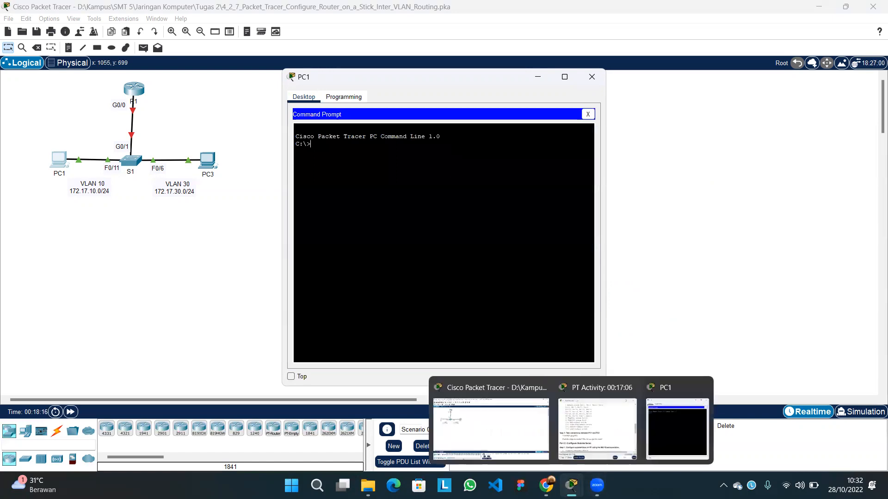
pyautogui.click(597, 428)
pyautogui.scroll(5, 548, 262)
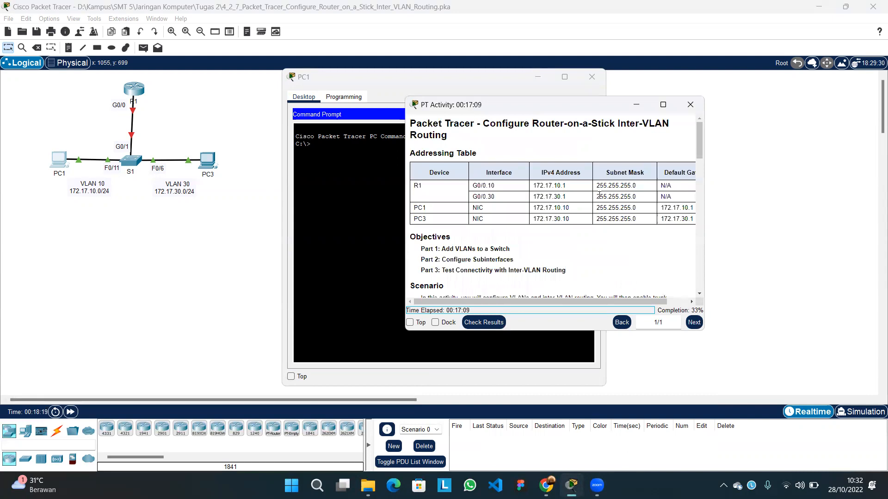
pyautogui.moveTo(512, 105); pyautogui.dragTo(599, 137)
pyautogui.click(392, 166)
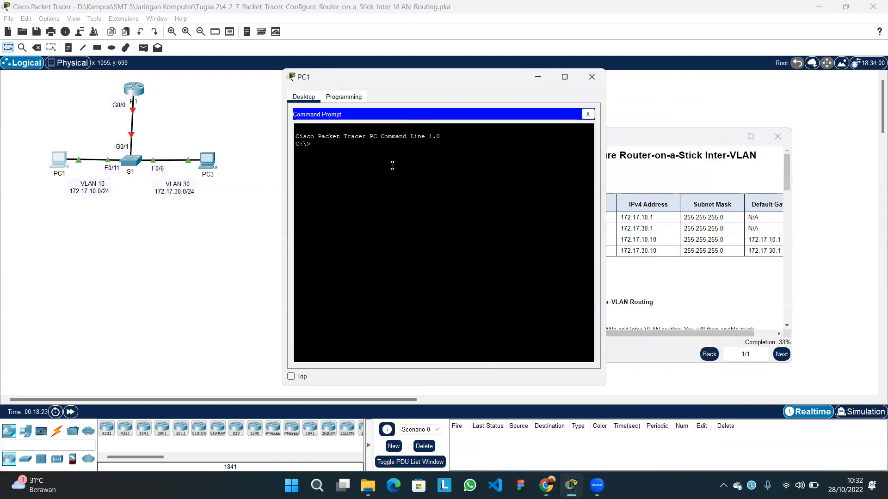
pyautogui.moveTo(423, 82); pyautogui.dragTo(305, 86)
# - Ping PC3 at 172.17.30.10 from PC1 and close the PC1 window
pyautogui.write('ping 172.17')
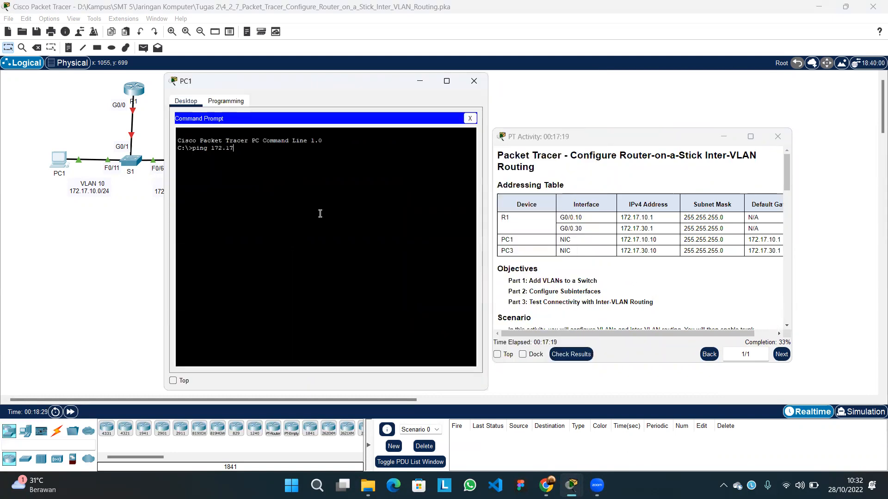
pyautogui.write('.30.10')
pyautogui.press('Return')
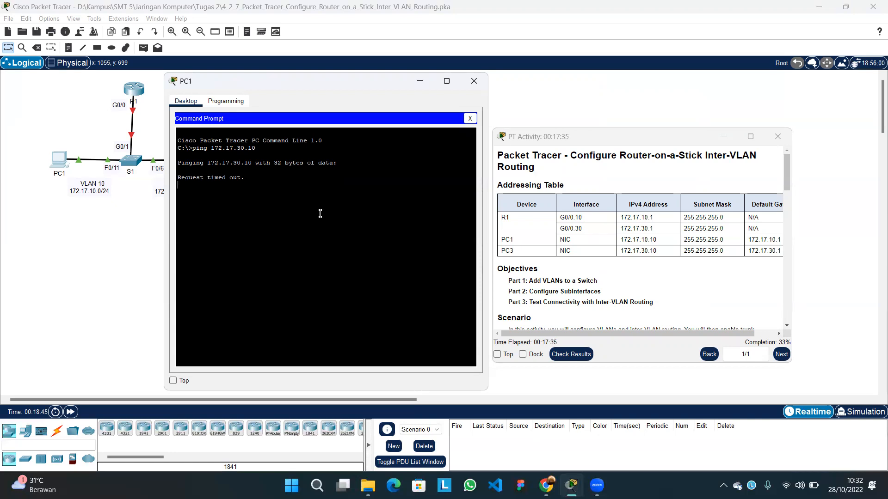
pyautogui.click(470, 119)
pyautogui.click(473, 81)
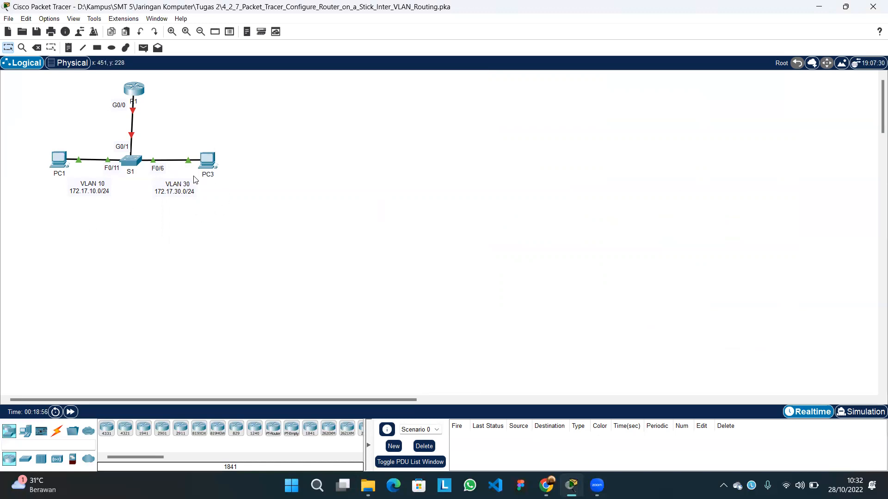
# - Open R1's command line and enter global configuration mode
pyautogui.click(139, 97)
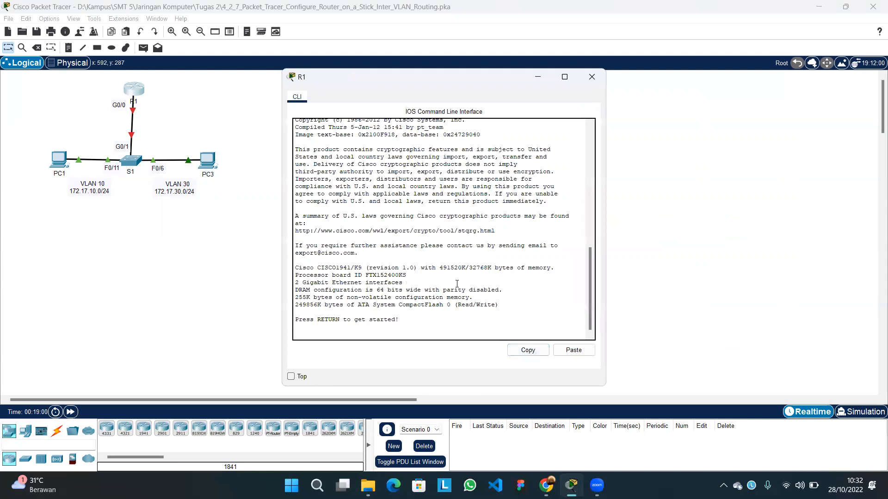
pyautogui.press('Return')
pyautogui.write('en')
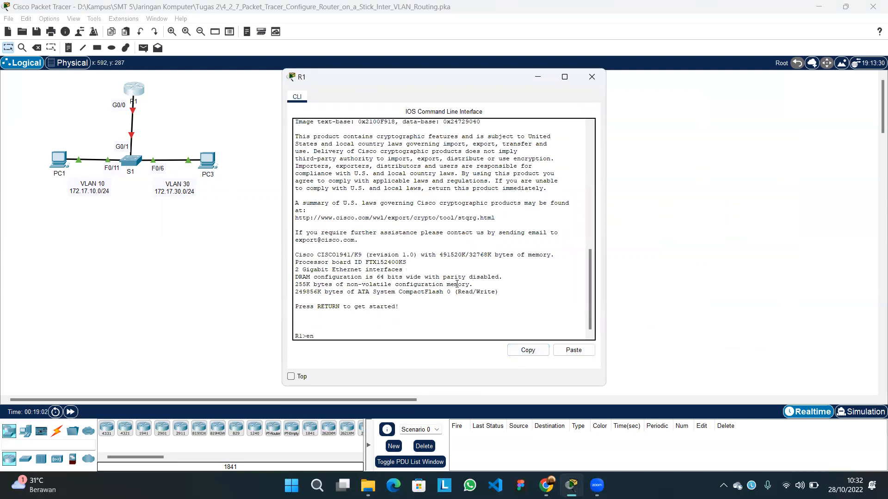
pyautogui.press('Return')
pyautogui.write('conf t')
pyautogui.press('Return')
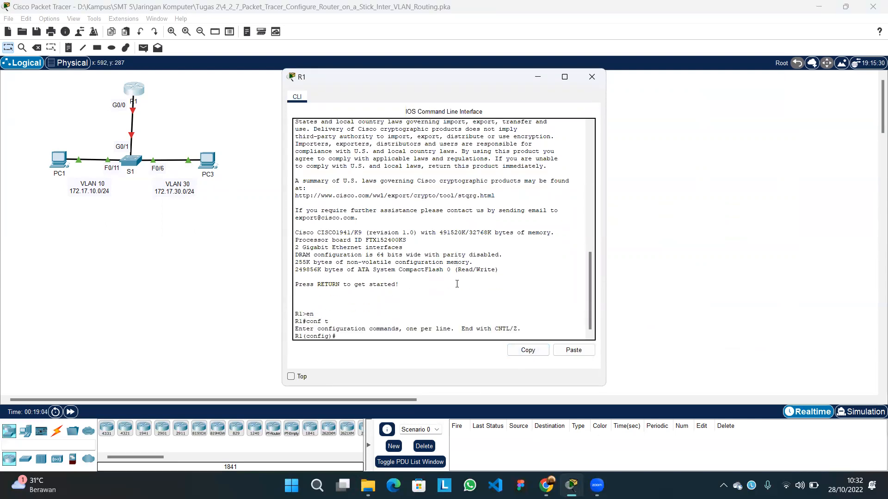
# - Create subinterface g0/0.10 on R1 with dot1Q encapsulation for VLAN 10 and IP address 172.17.10.1 255.255.255.0
pyautogui.write('int g0/0.10')
pyautogui.press('Return')
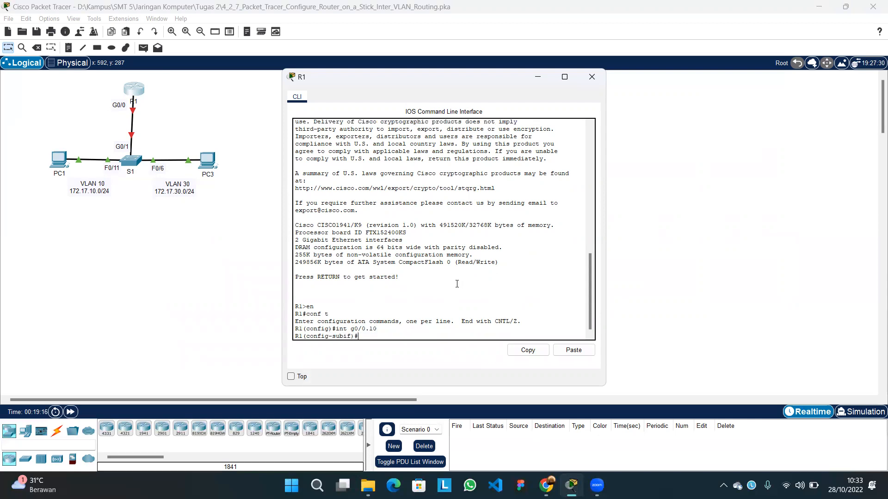
pyautogui.write('encapsulation dot1q 10')
pyautogui.press('Return')
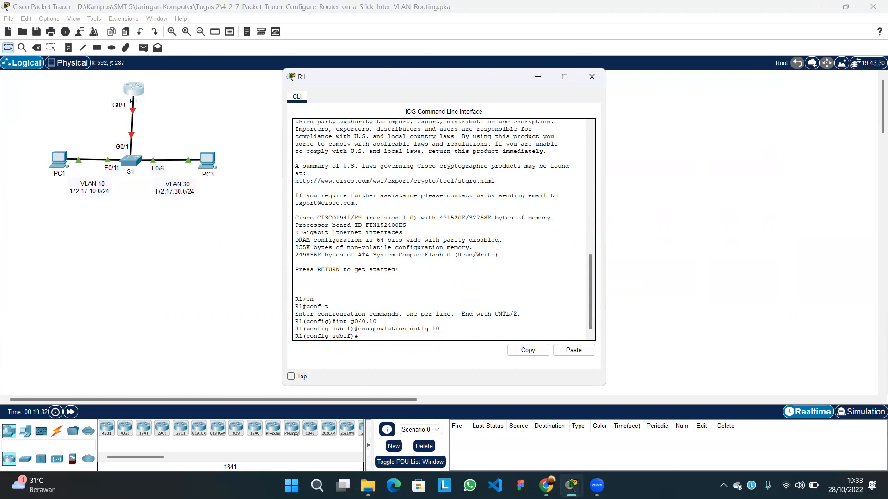
pyautogui.write('ip ad')
pyautogui.write('dress 172.17.10.1 255.255.255.0')
pyautogui.press('Return')
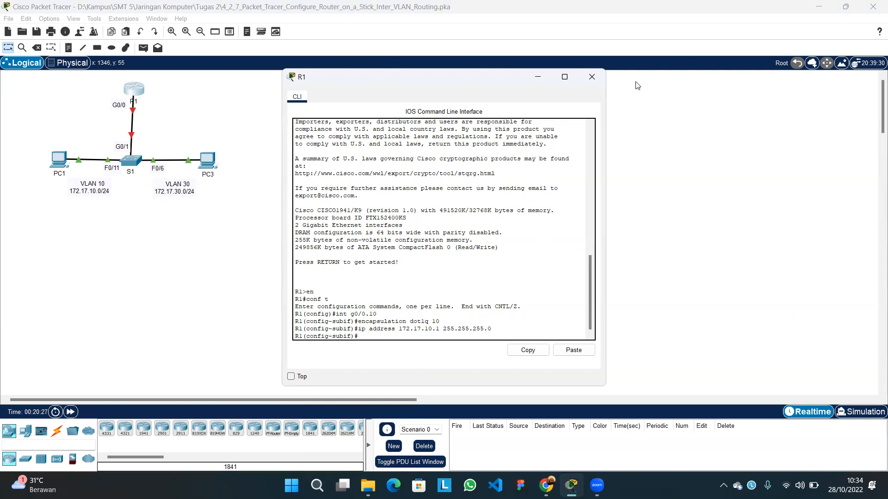
# - Review the activity's Part 2 instructions for configuring the R1 subinterfaces, and return to R1's command line
pyautogui.click(596, 78)
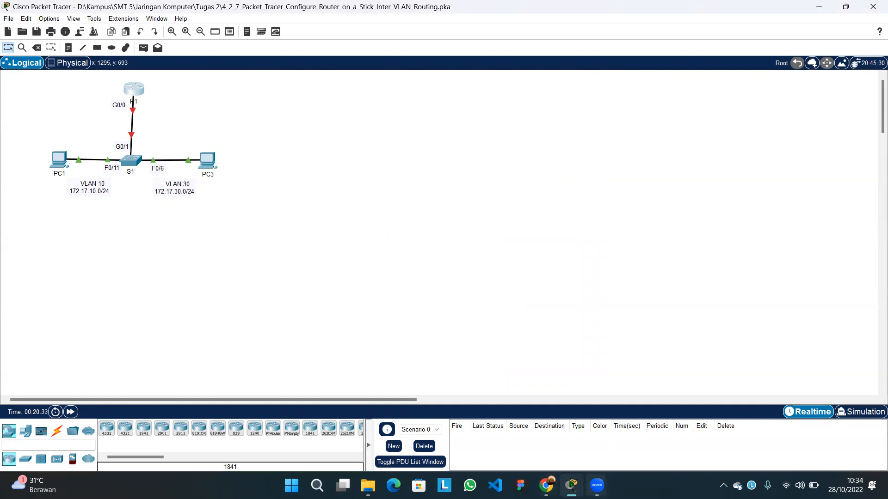
pyautogui.moveTo(595, 471)
pyautogui.click(624, 434)
pyautogui.scroll(-5, 595, 242)
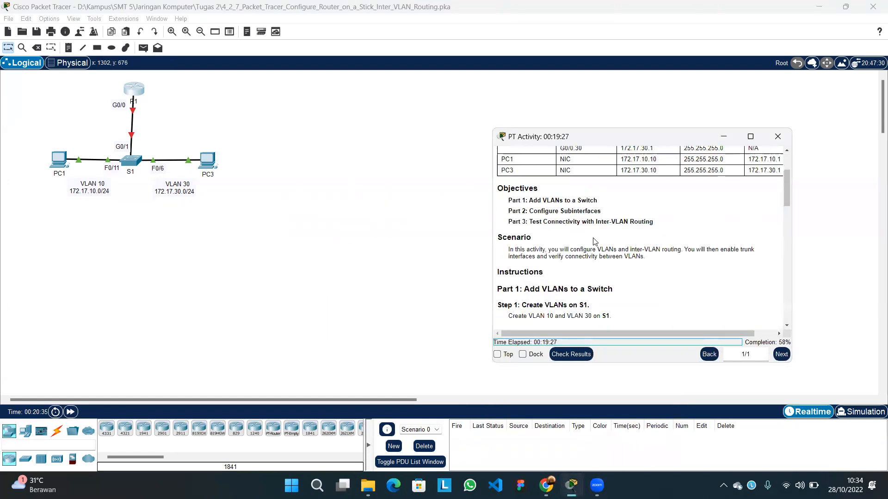
pyautogui.scroll(-10, 595, 242)
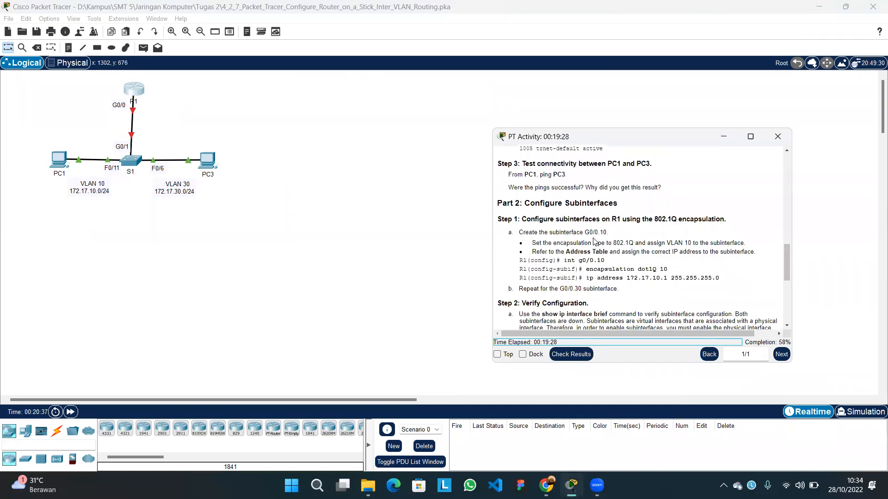
pyautogui.scroll(-1, 548, 281)
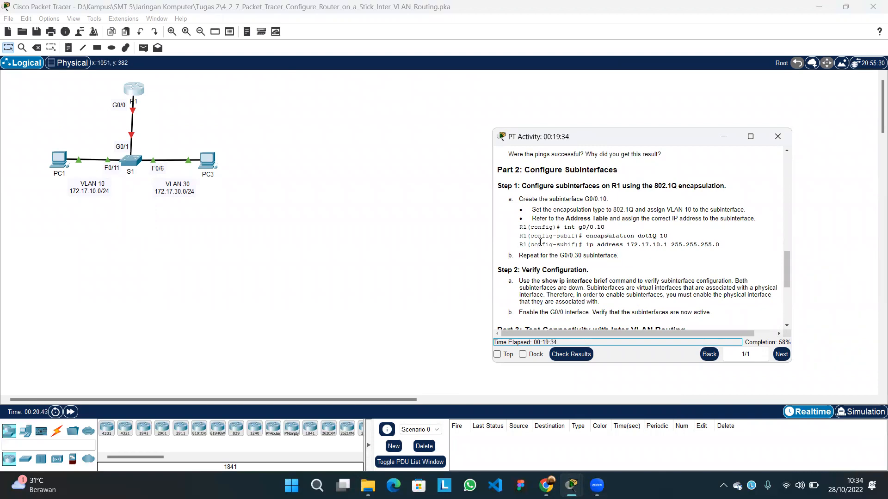
pyautogui.click(127, 93)
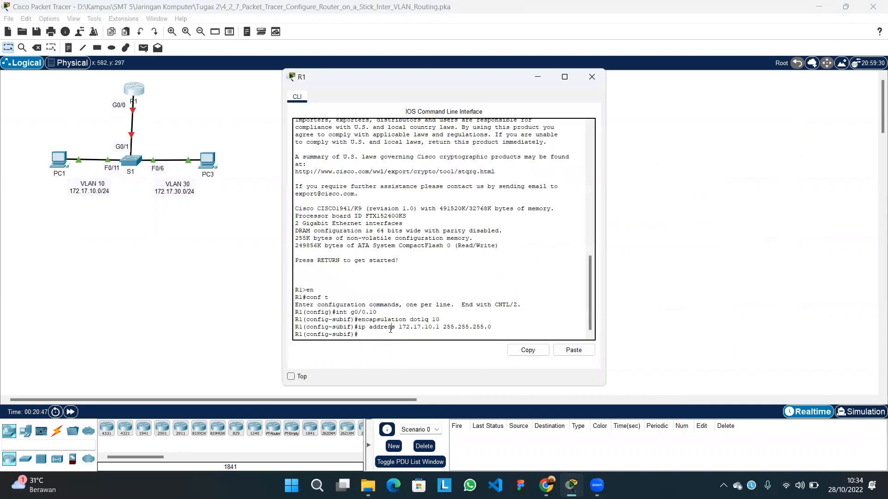
# - Create subinterface g0/0.30 on R1 and enter its configuration mode
pyautogui.write('int')
pyautogui.write('g0')
pyautogui.write('.0')
pyautogui.write('/')
pyautogui.press('BackSpace')
pyautogui.press('BackSpace')
pyautogui.write('/0.30')
pyautogui.press('Return')
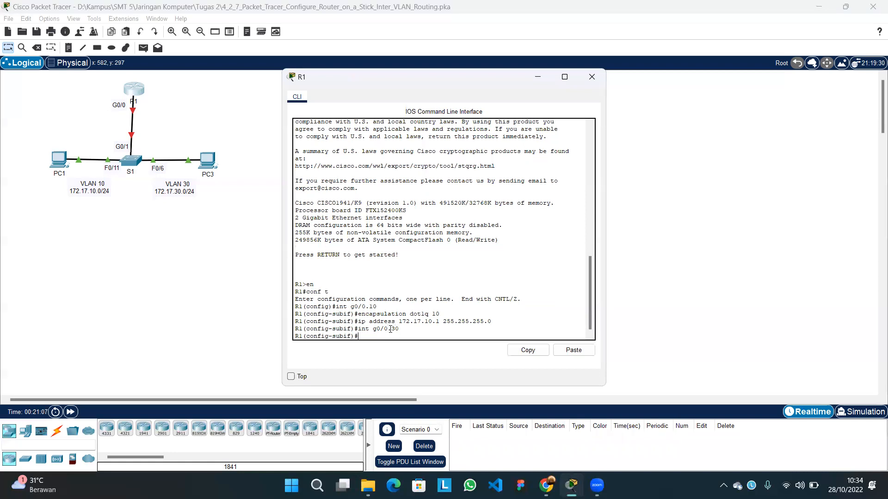
# - Assign VLAN 30 with dot1Q encapsulation and IP address 172.17.30.1 255.255.255.0 to R1's g0/0.30 subinterface
pyautogui.write('encapsulation dot1q 30')
pyautogui.press('Return')
pyautogui.write('ip adress')
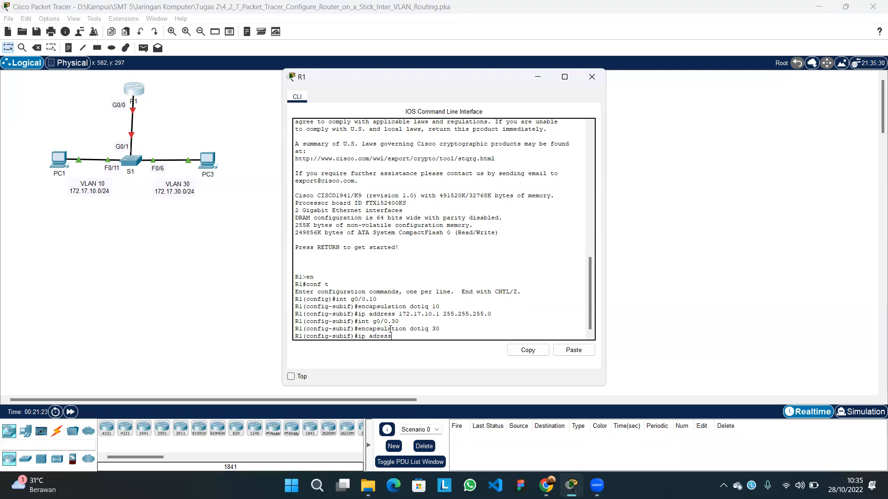
pyautogui.press('BackSpace')
pyautogui.press('BackSpace')
pyautogui.write('dress 172.17.30.1 255.255.255.0')
pyautogui.press('Return')
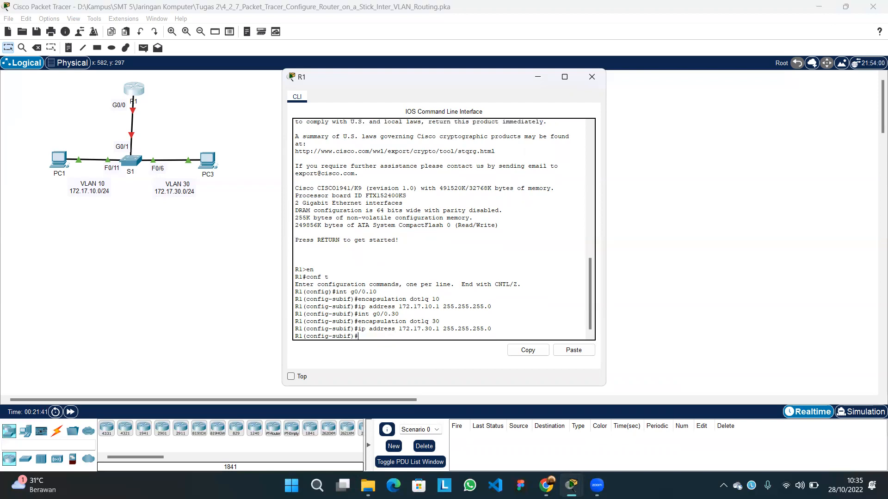
# - Read the activity's instructions for verifying the subinterfaces and enabling G0/0, and reopen R1's command line
pyautogui.moveTo(596, 485)
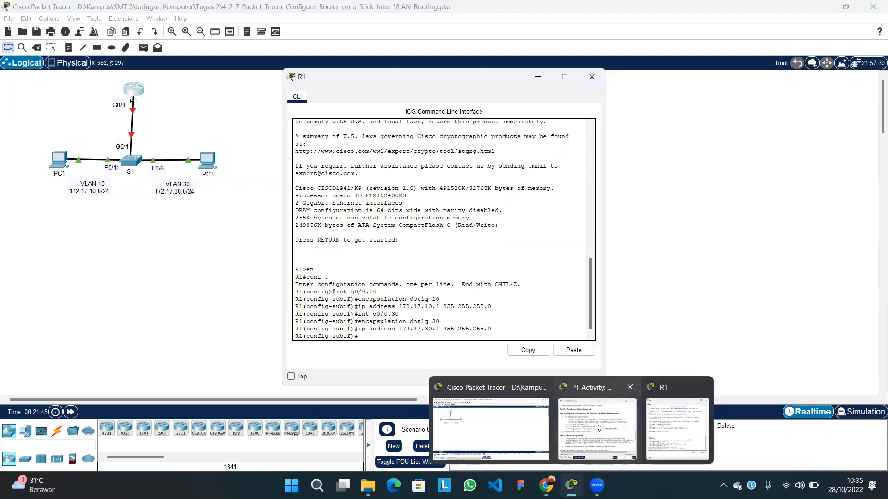
pyautogui.click(599, 427)
pyautogui.scroll(-2, 584, 255)
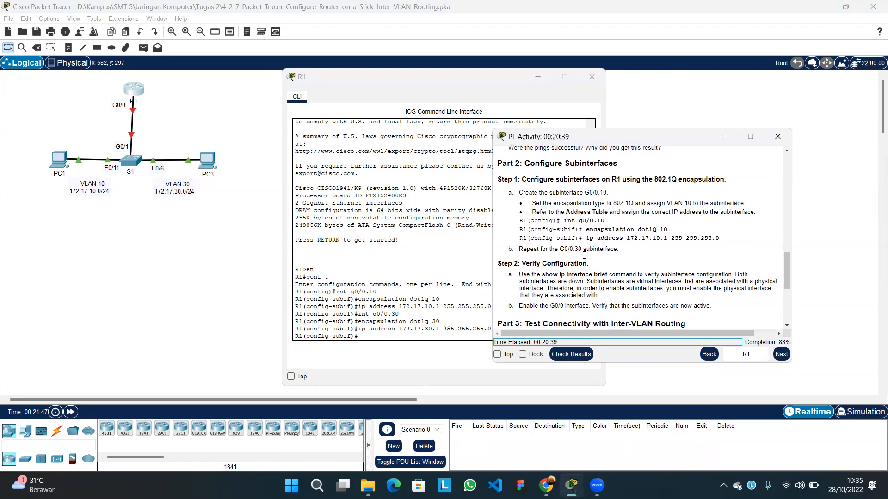
pyautogui.scroll(-1, 584, 255)
pyautogui.scroll(-3, 585, 255)
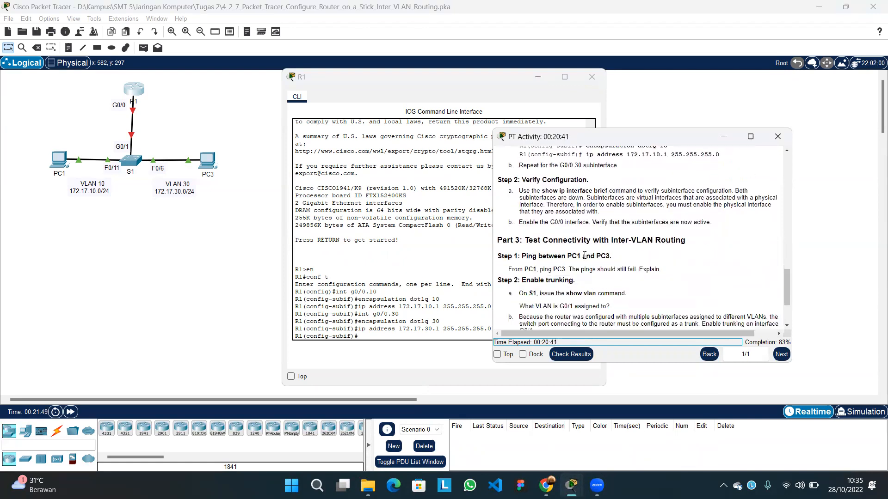
pyautogui.scroll(1, 585, 255)
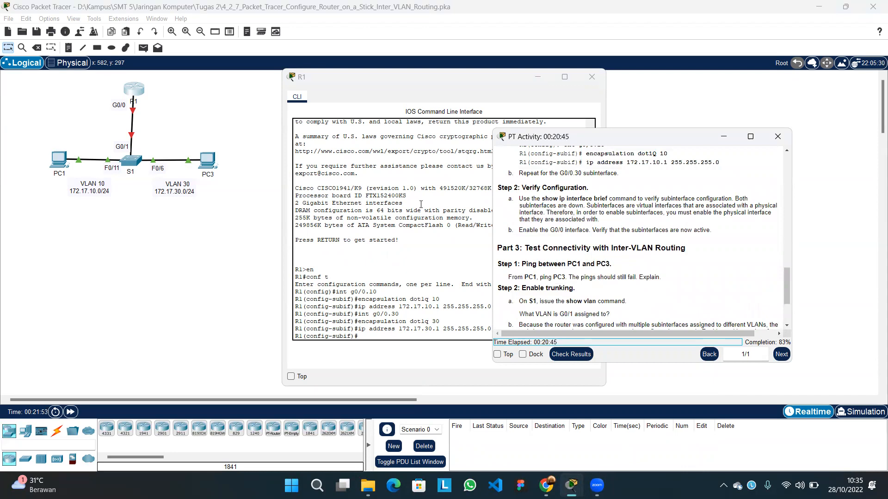
pyautogui.moveTo(518, 199); pyautogui.dragTo(609, 200)
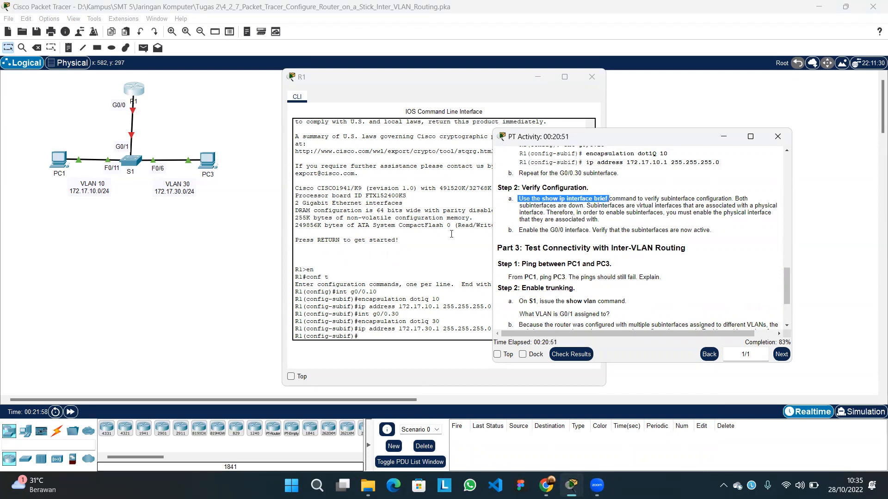
pyautogui.click(424, 243)
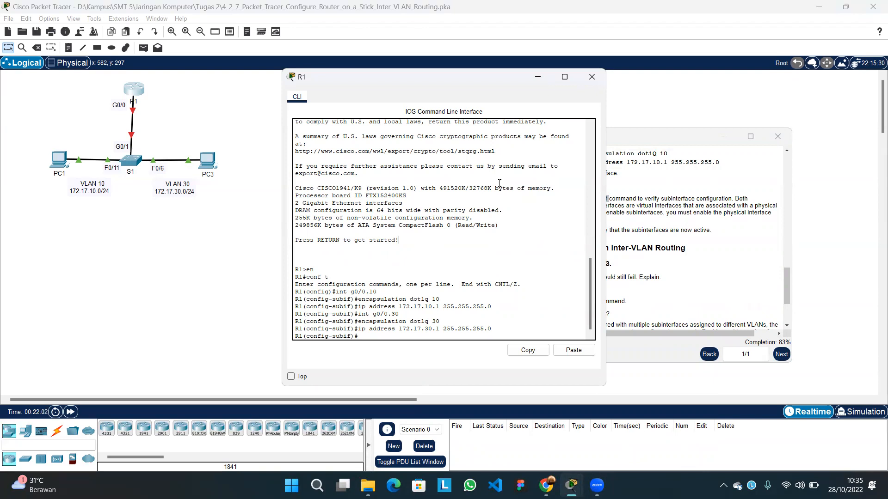
pyautogui.click(592, 77)
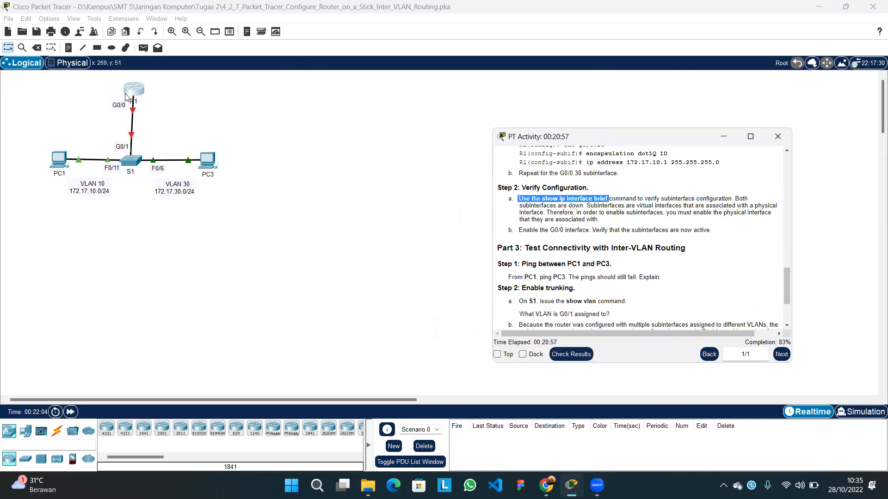
pyautogui.click(125, 97)
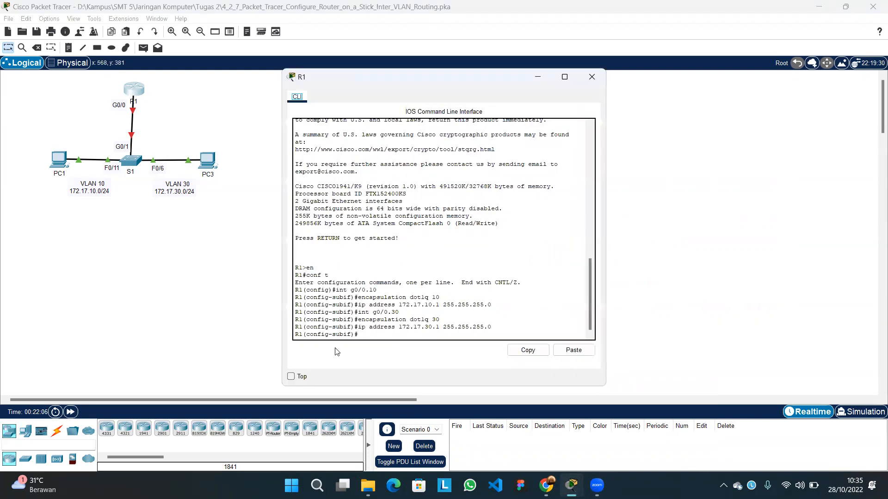
# - Leave subinterface configuration on R1 and enable the physical interface g0/0 with no shut
pyautogui.click(396, 308)
pyautogui.write('ex')
pyautogui.press('Return')
pyautogui.write('int')
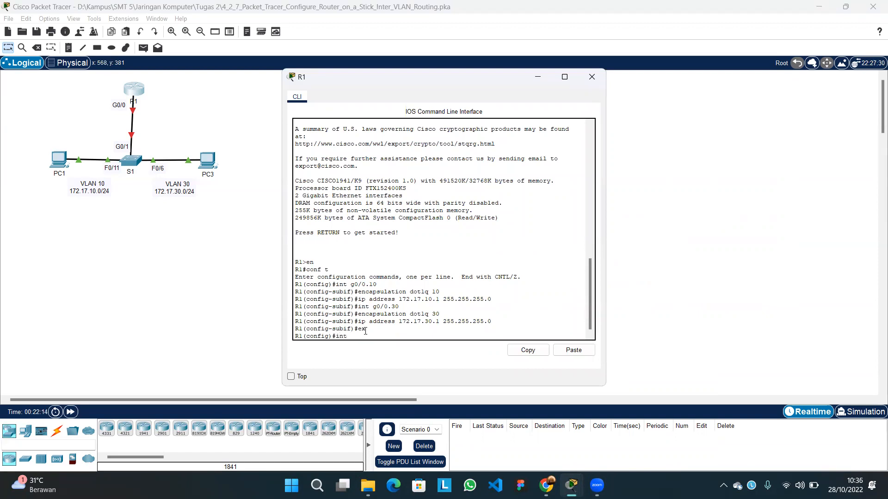
pyautogui.write(' g0/0')
pyautogui.press('Return')
pyautogui.write('no')
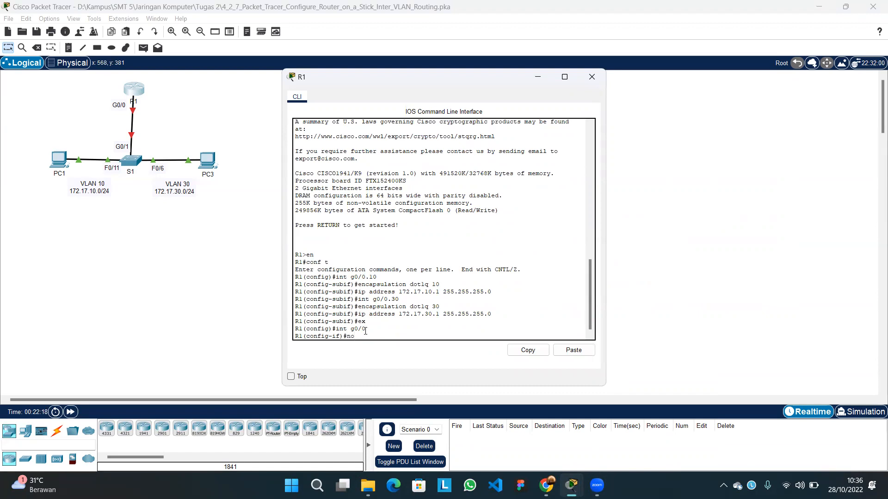
pyautogui.write(' shut')
pyautogui.press('Return')
pyautogui.press('Return')
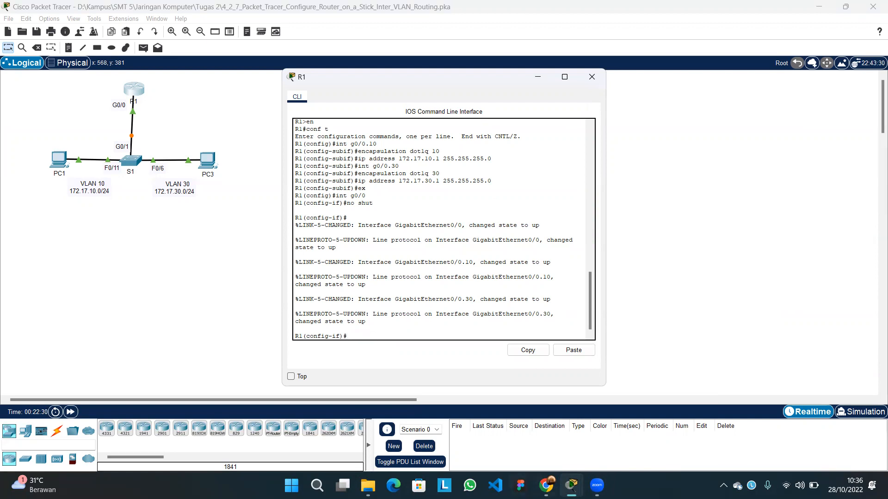
# - Close R1 and read the activity's Part 3 instructions on inter-VLAN connectivity and enabling trunking
pyautogui.moveTo(571, 485)
pyautogui.click(614, 436)
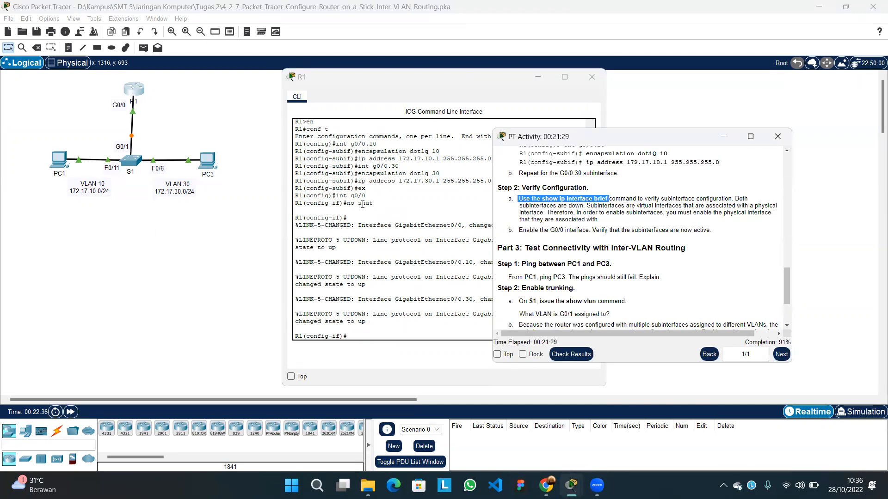
pyautogui.click(429, 216)
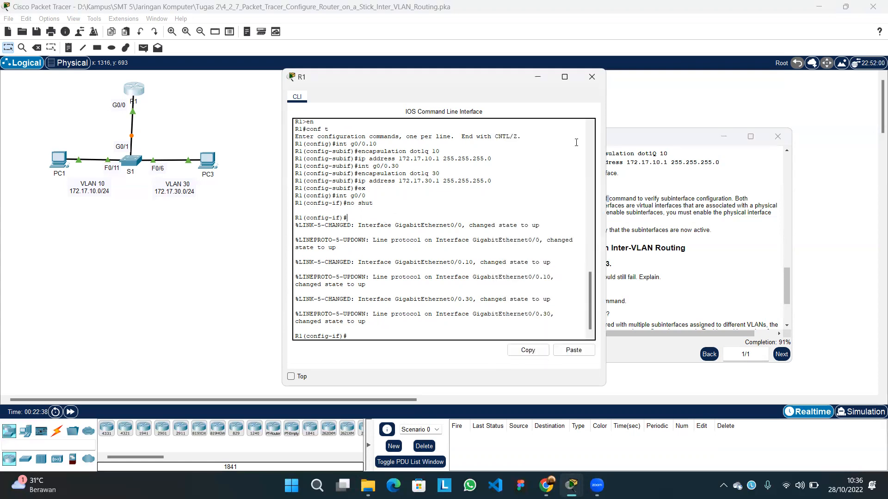
pyautogui.click(591, 78)
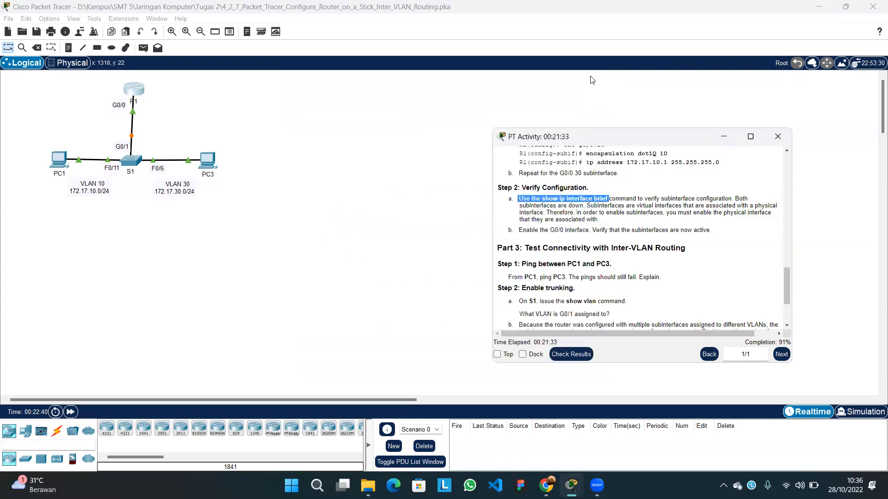
pyautogui.scroll(-2, 609, 191)
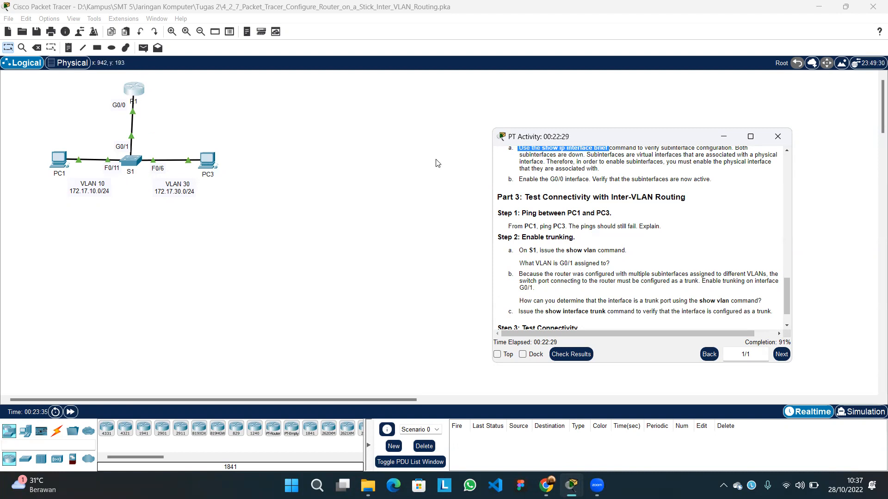
pyautogui.scroll(-1, 615, 274)
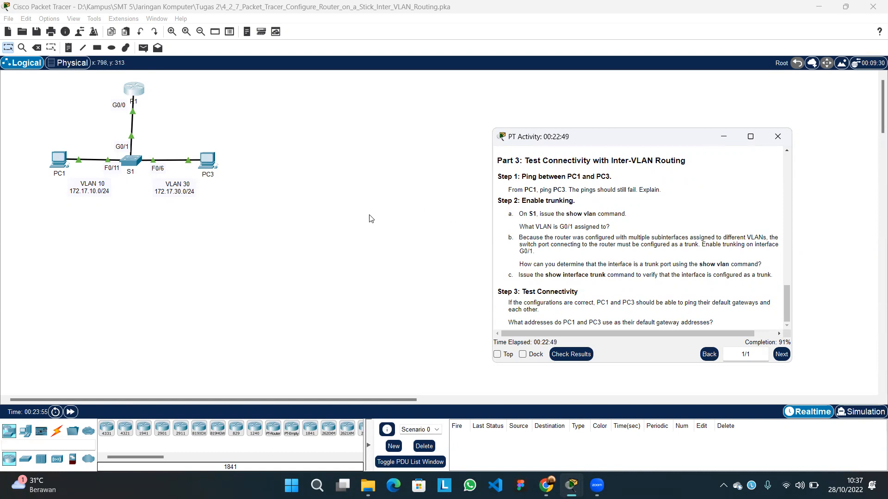
# - Run show vlan on S1 and examine which VLAN interface G0/1 is assigned to
pyautogui.click(131, 160)
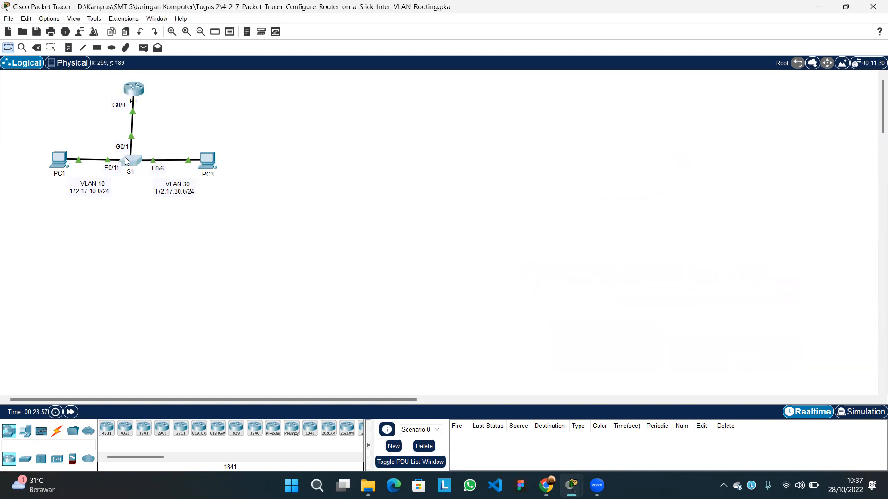
pyautogui.press('Return')
pyautogui.write('show vlan')
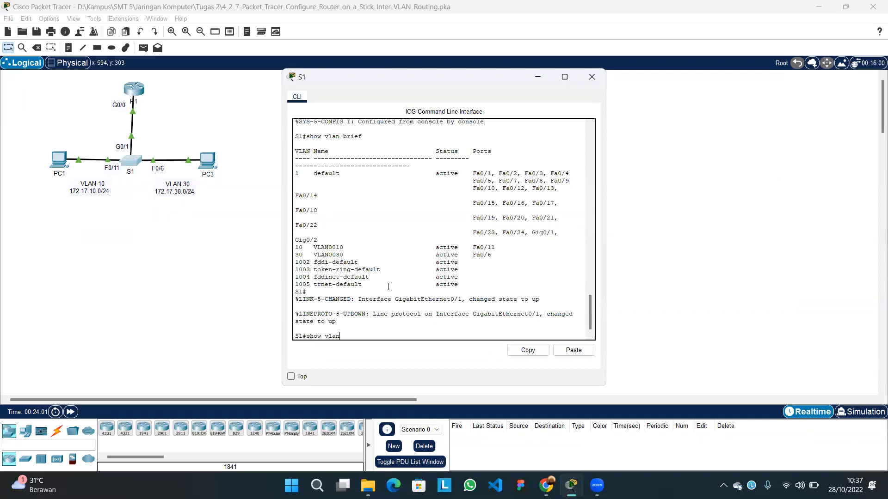
pyautogui.press('Return')
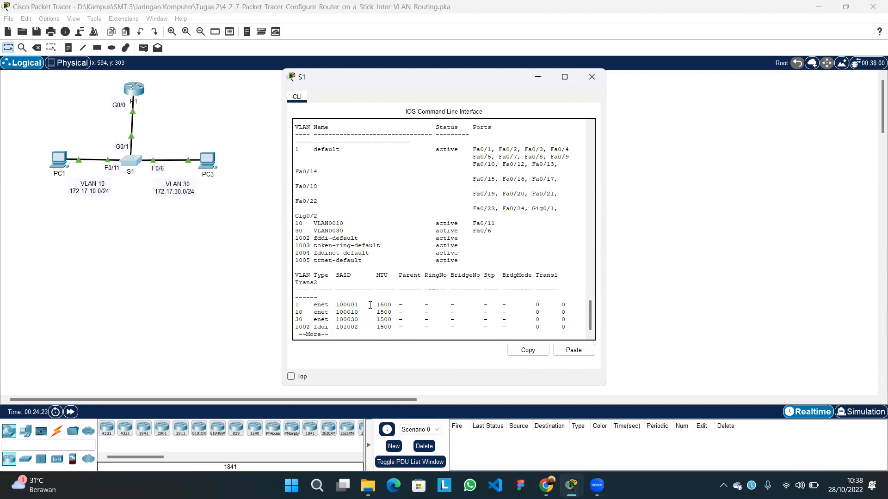
pyautogui.moveTo(296, 306); pyautogui.dragTo(558, 306)
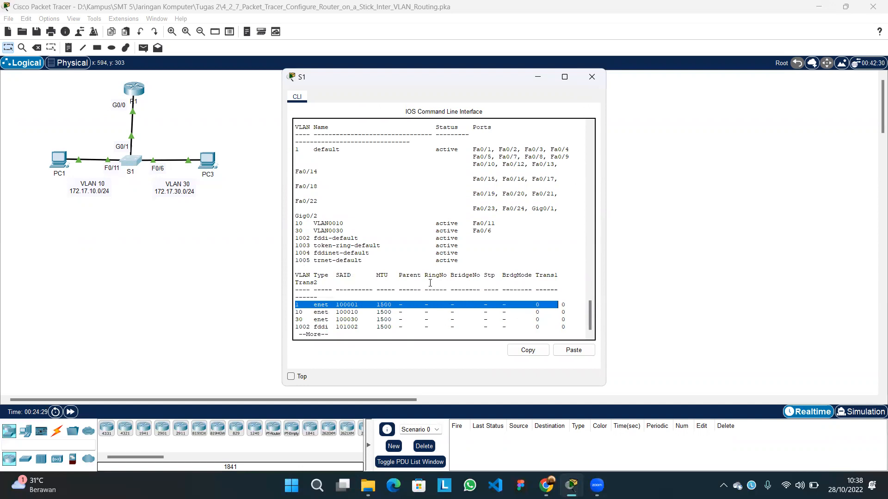
pyautogui.click(368, 232)
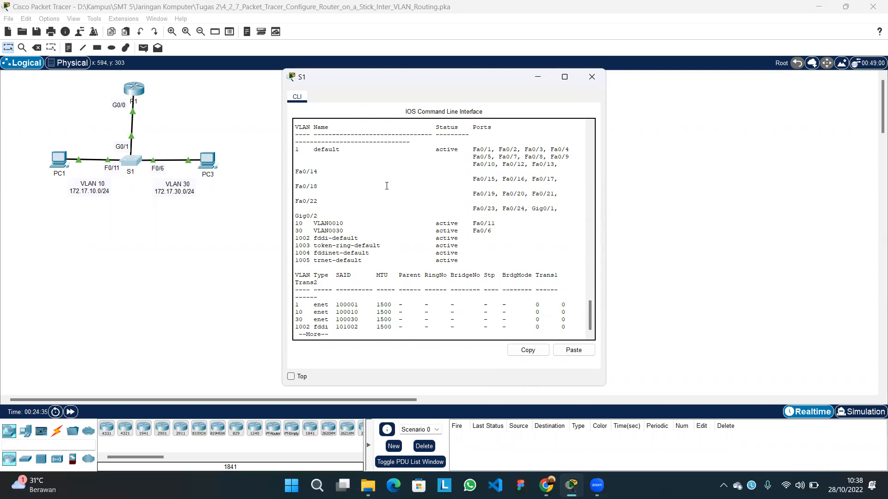
# - Close S1 and read the activity's instruction about enabling trunking on interface G0/1
pyautogui.click(592, 76)
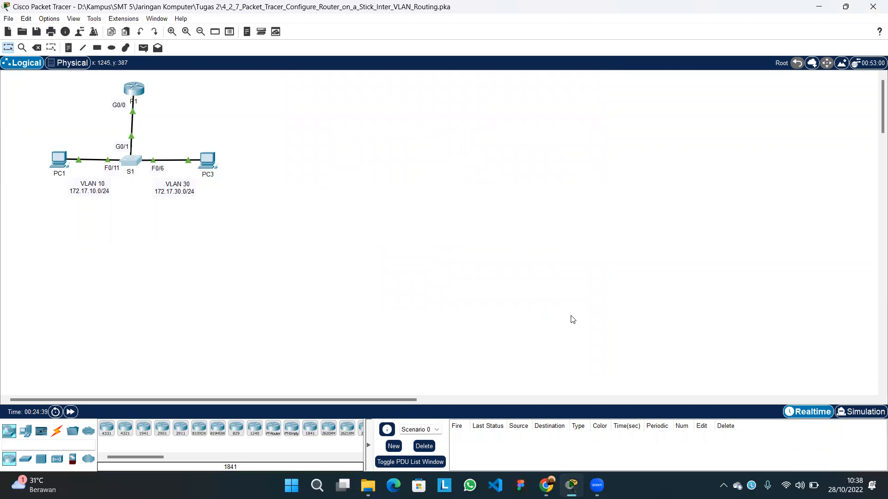
pyautogui.moveTo(572, 486)
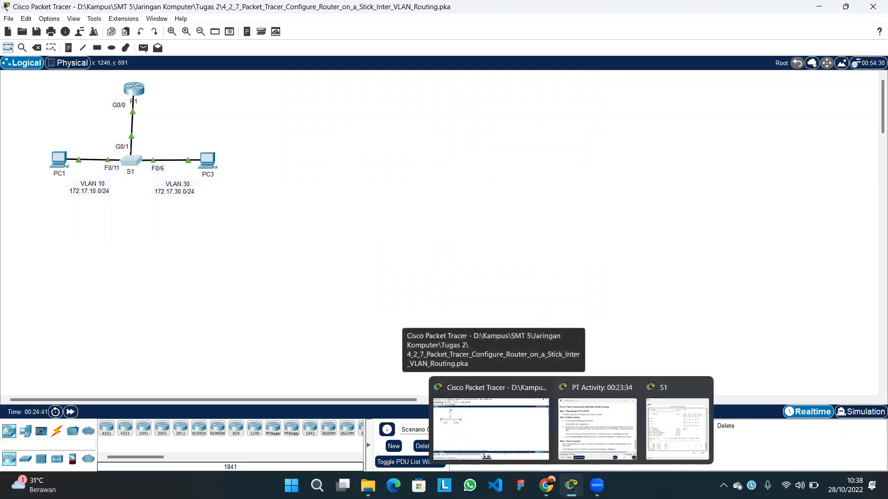
pyautogui.click(597, 436)
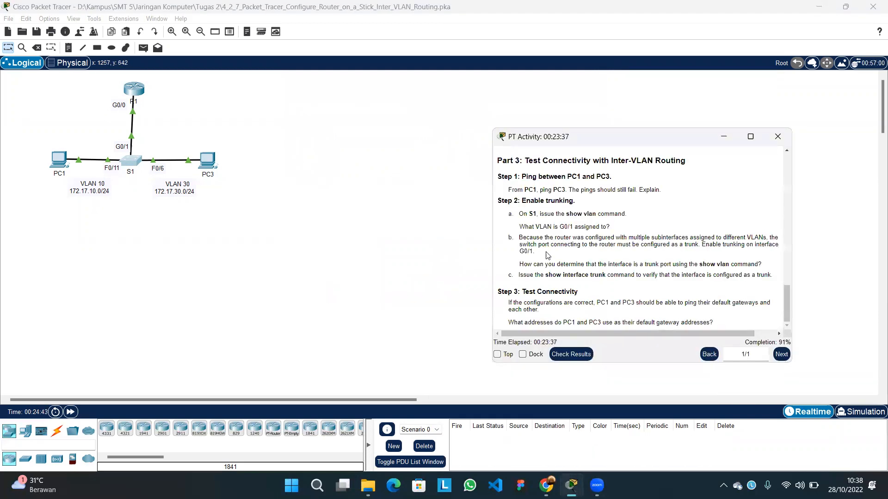
pyautogui.moveTo(520, 239); pyautogui.dragTo(549, 254)
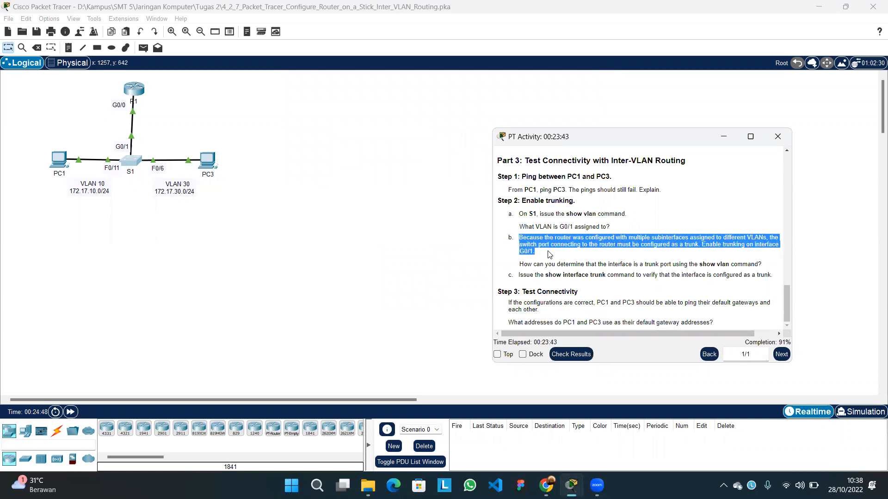
pyautogui.click(309, 162)
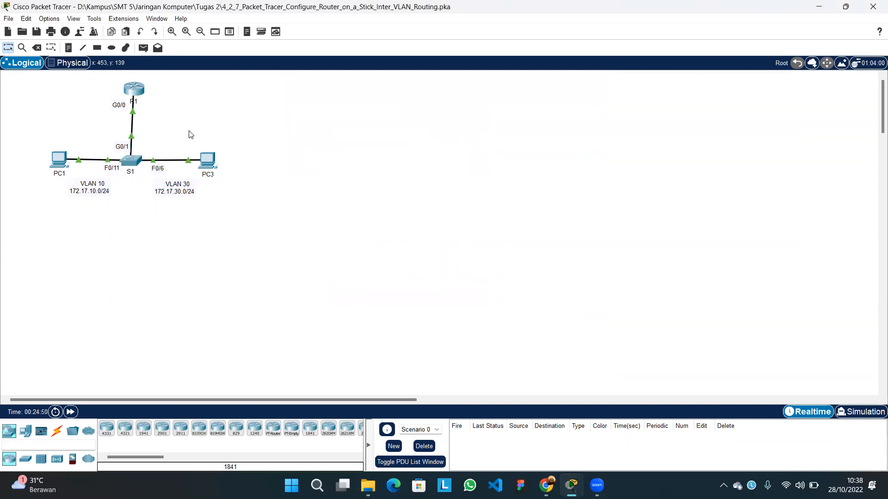
# - Reopen S1's command line and page through the rest of the show vlan output to return to the prompt
pyautogui.click(130, 166)
pyautogui.press('Return')
pyautogui.press('Return')
pyautogui.press('Return')
pyautogui.press('Return')
pyautogui.press('Return')
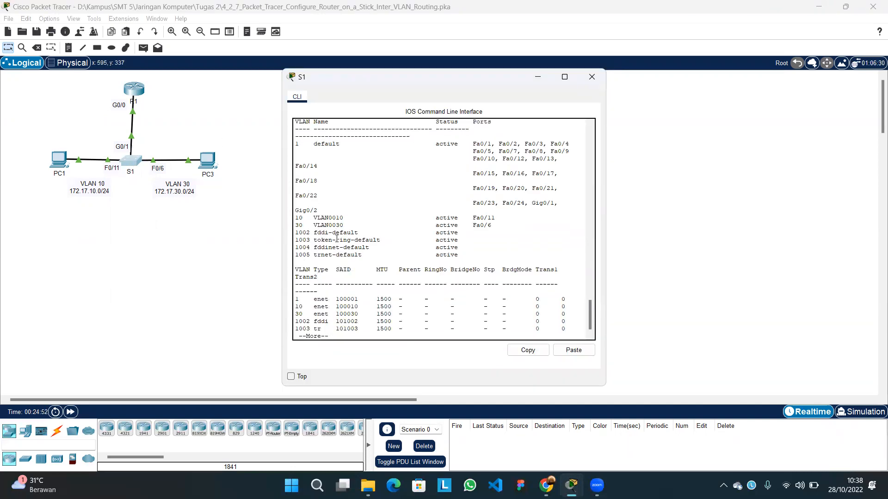
pyautogui.press('Return')
pyautogui.press('Return')
pyautogui.press('Return')
pyautogui.press('Return')
pyautogui.press('Return')
pyautogui.press('Return')
pyautogui.press('Return')
pyautogui.press('Return')
pyautogui.press('Return')
pyautogui.press('Return')
pyautogui.press('Return')
pyautogui.press('Return')
pyautogui.press('Return')
pyautogui.press('Return')
pyautogui.press('Return')
pyautogui.press('Return')
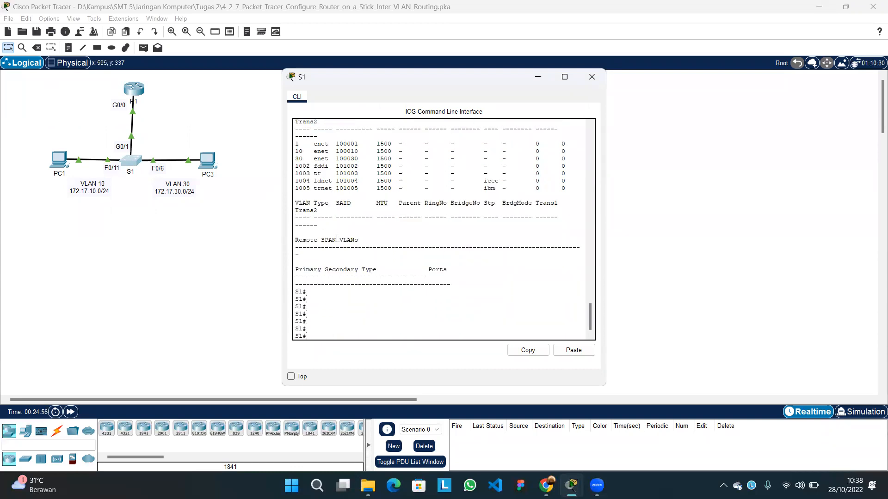
pyautogui.scroll(3, 337, 239)
pyautogui.scroll(4, 337, 238)
pyautogui.scroll(-8, 337, 238)
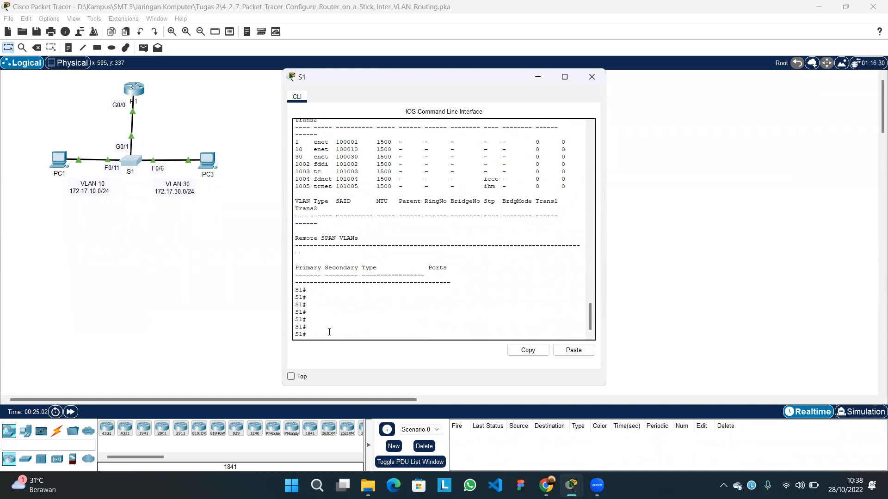
# - Enter global configuration mode on S1 and set interface g0/1 to switchport mode trunk
pyautogui.write('conf')
pyautogui.press('BackSpace')
pyautogui.press('BackSpace')
pyautogui.press('BackSpace')
pyautogui.write('en')
pyautogui.press('Return')
pyautogui.write('conf t')
pyautogui.press('Return')
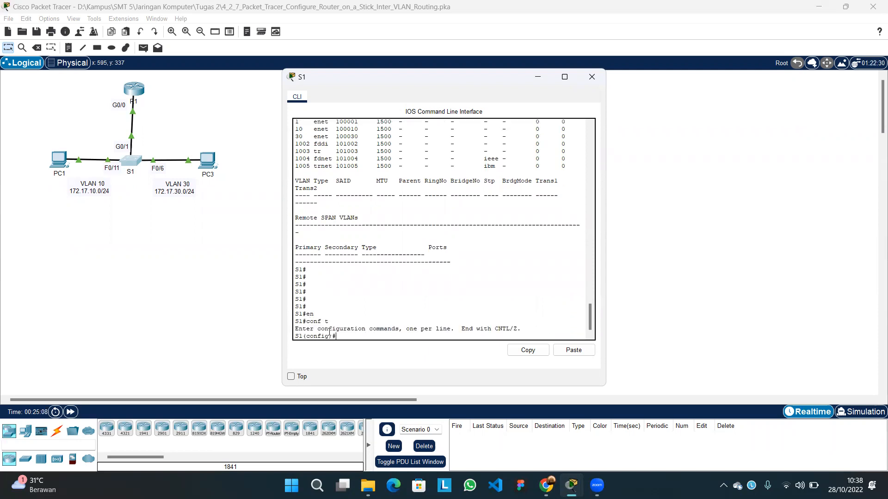
pyautogui.write('int g0/1')
pyautogui.press('Return')
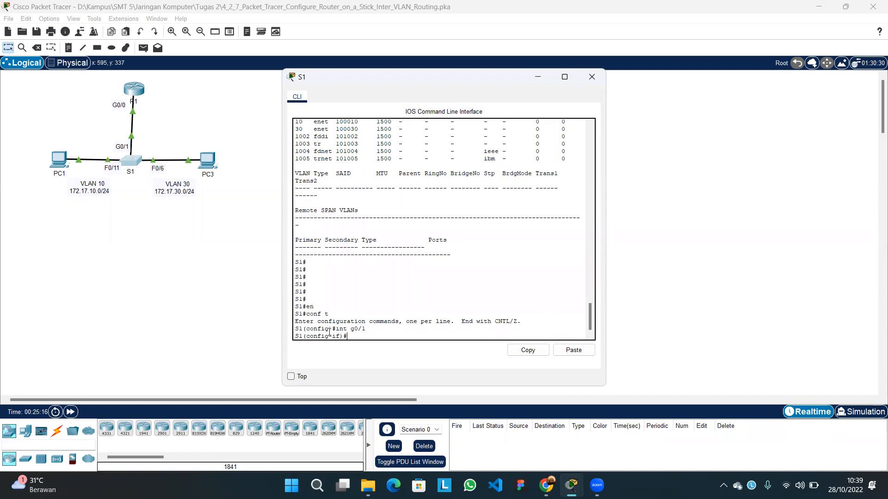
pyautogui.write('switchport')
pyautogui.write(' acces')
pyautogui.press('BackSpace')
pyautogui.press('BackSpace')
pyautogui.press('BackSpace')
pyautogui.write('mode trunk')
pyautogui.press('Return')
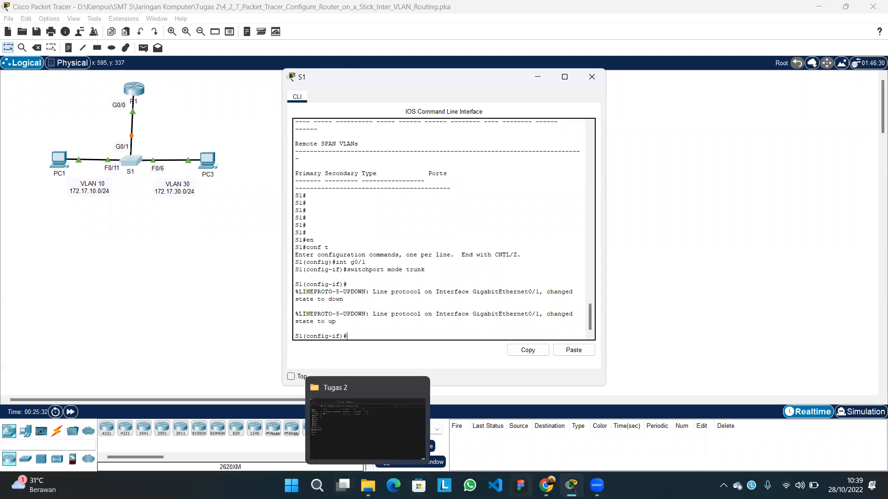
# - Read the activity's instruction on verifying the trunk port of S1
pyautogui.moveTo(578, 473)
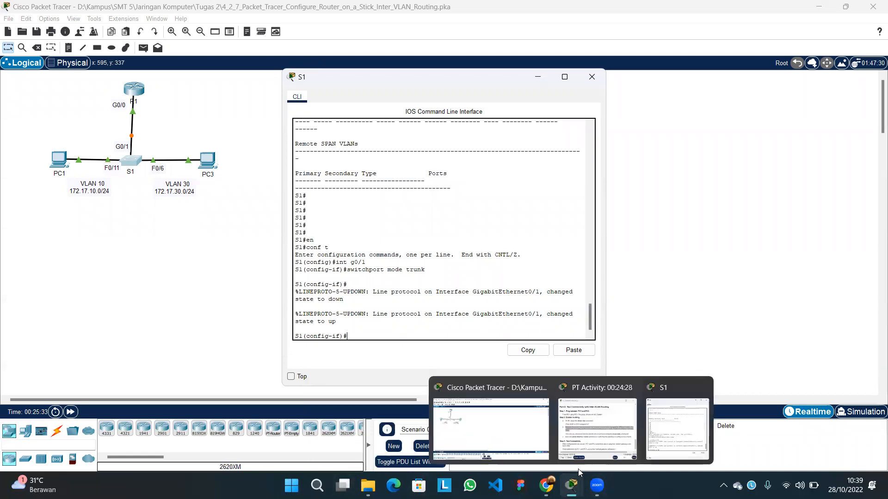
pyautogui.click(596, 428)
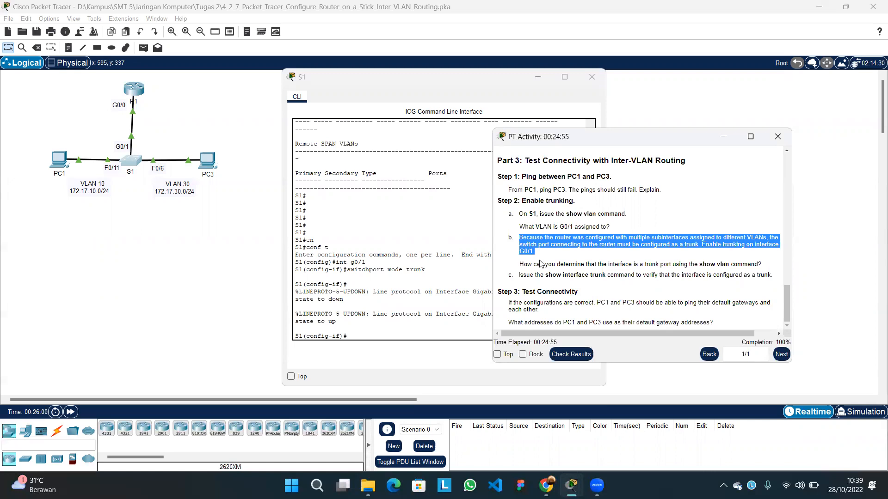
pyautogui.click(555, 277)
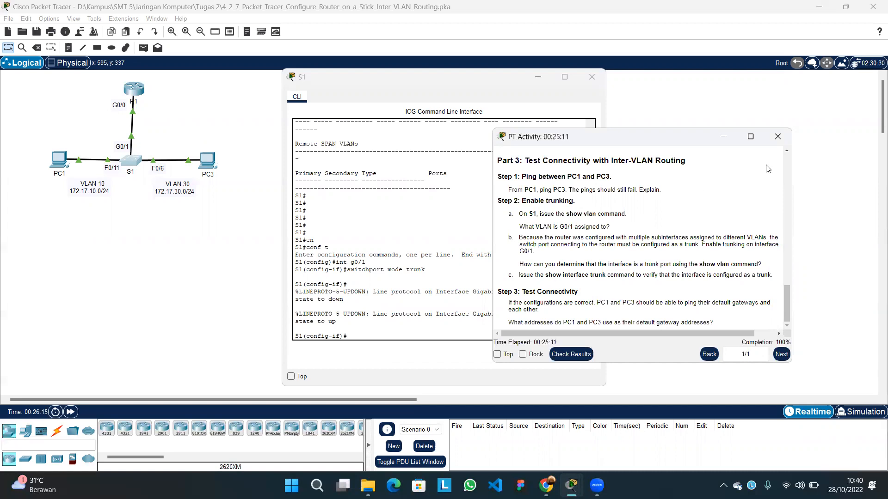
# - Leave configuration mode on S1 and run show interface trunk to examine the trunk status
pyautogui.click(355, 332)
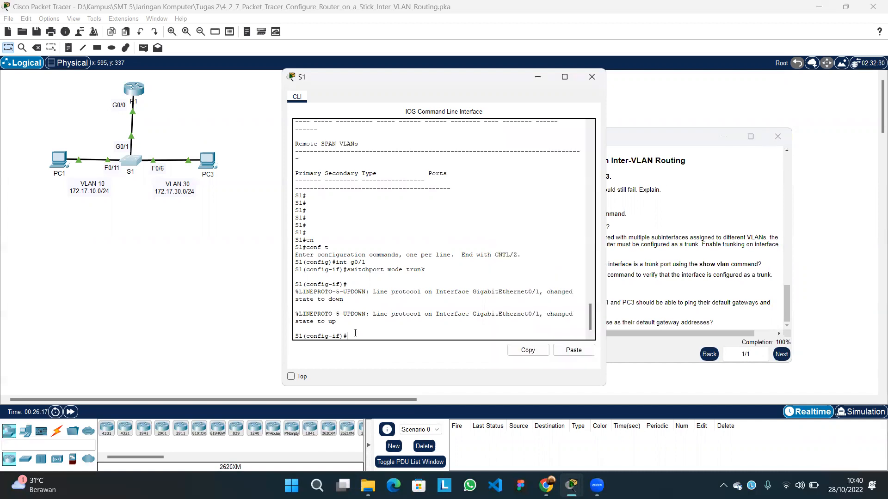
pyautogui.write('ex')
pyautogui.press('Return')
pyautogui.write('ex')
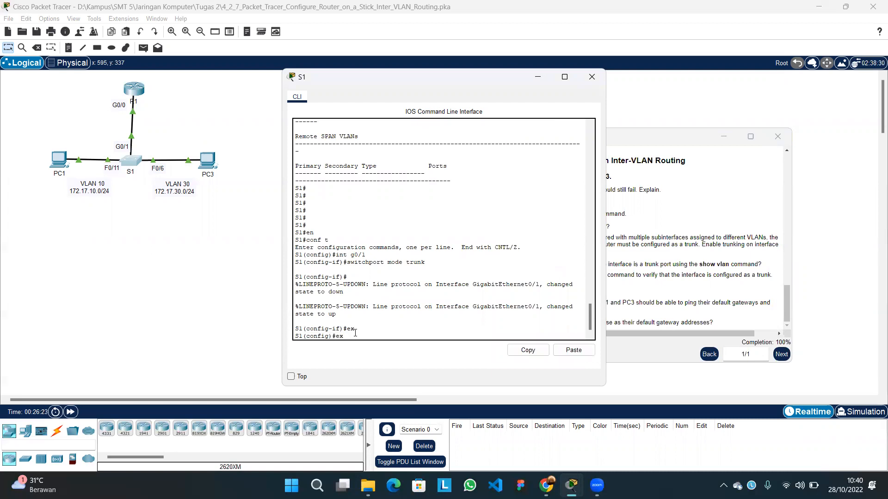
pyautogui.press('Return')
pyautogui.write('swho')
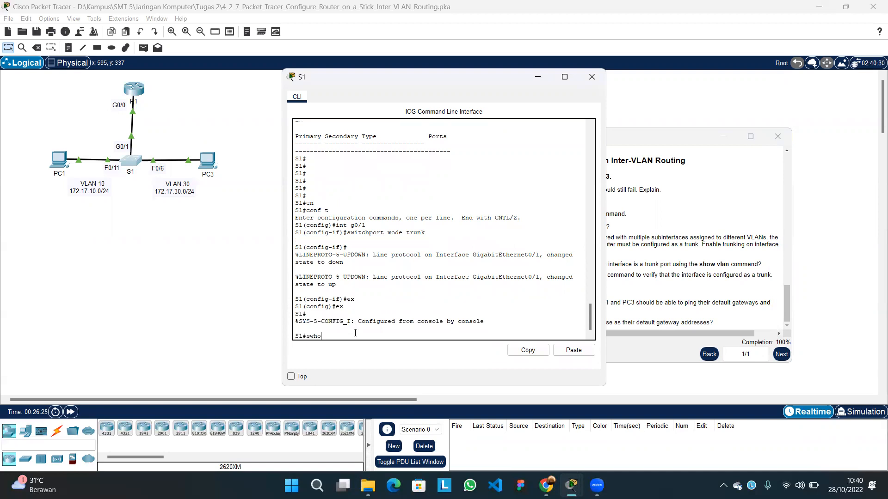
pyautogui.press('BackSpace')
pyautogui.press('BackSpace')
pyautogui.press('BackSpace')
pyautogui.write('how interface trunk')
pyautogui.press('Return')
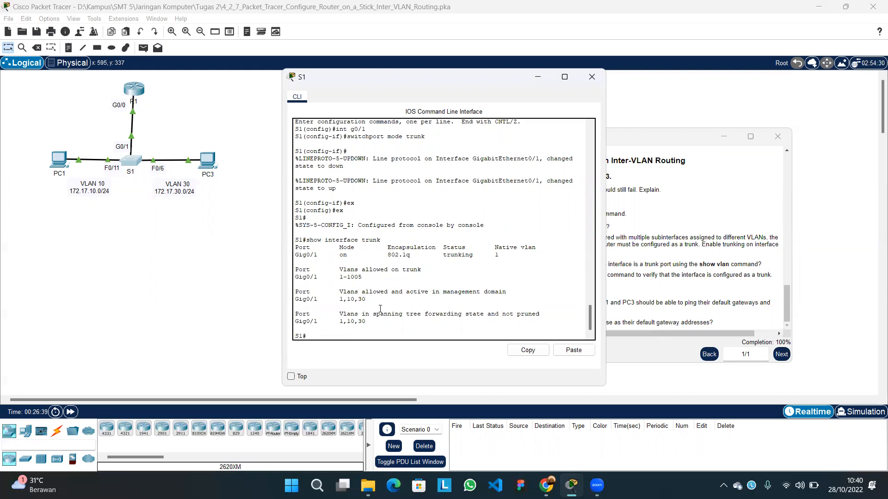
# - Read the activity's Step 3 connectivity test instructions and minimize S1's command line
pyautogui.click(714, 325)
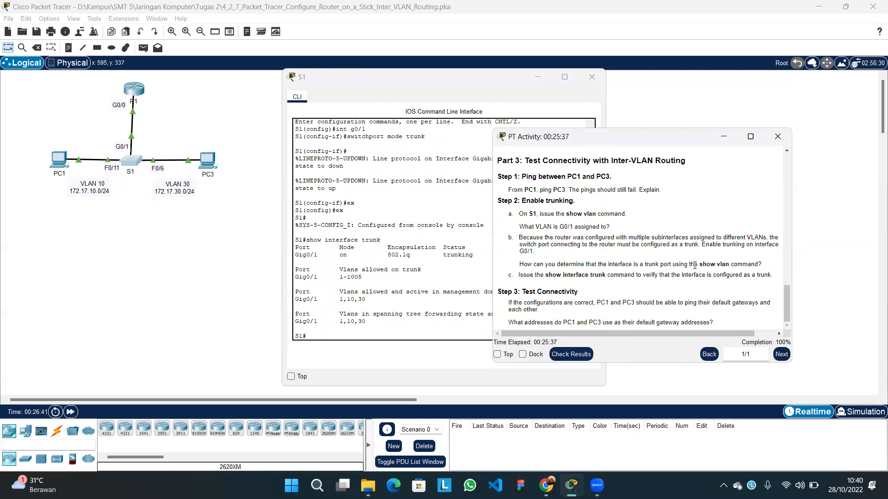
pyautogui.moveTo(502, 292); pyautogui.dragTo(592, 303)
pyautogui.click(560, 299)
pyautogui.click(412, 313)
pyautogui.click(691, 267)
pyautogui.click(556, 89)
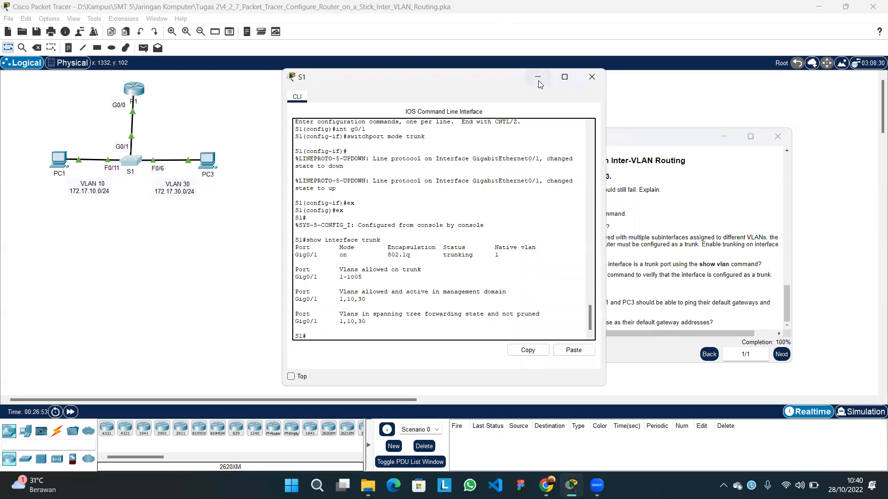
pyautogui.click(538, 77)
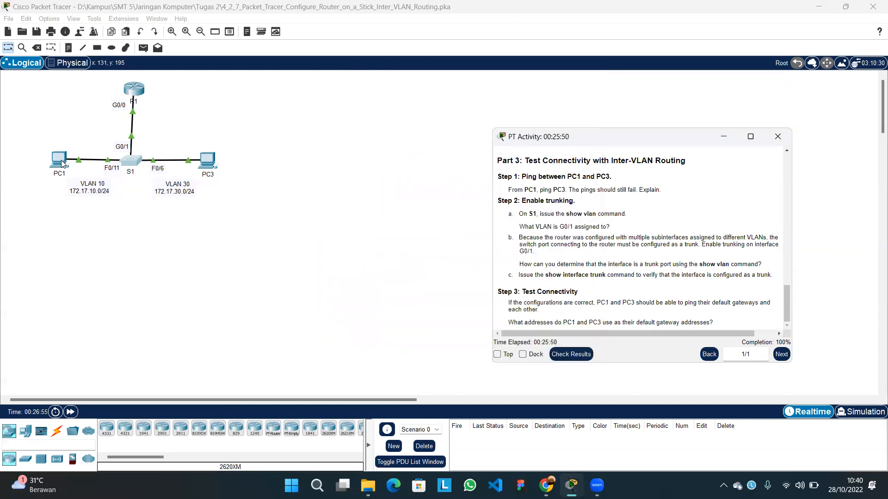
# - Reopen S1's command line, enter global configuration mode and define VLANs 10 and 20
pyautogui.click(131, 160)
pyautogui.press('Return')
pyautogui.write('en')
pyautogui.press('Return')
pyautogui.write('con')
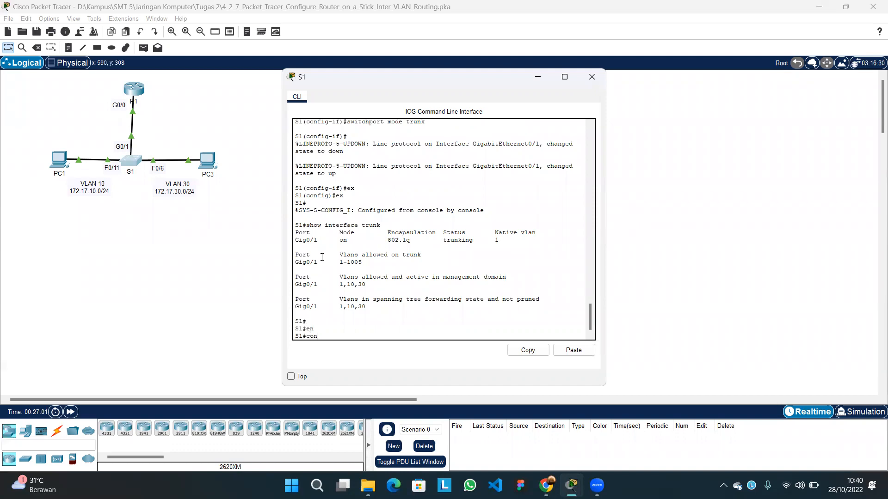
pyautogui.write('f t')
pyautogui.press('Return')
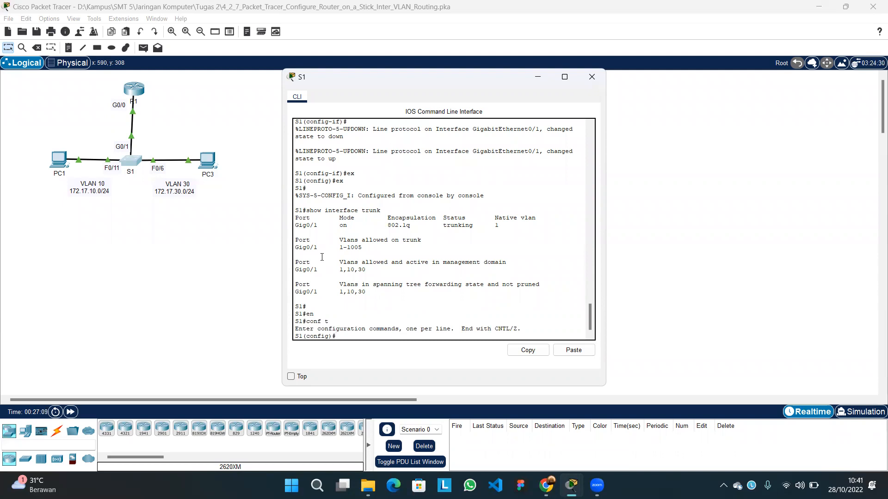
pyautogui.write('vlan 10')
pyautogui.press('Return')
pyautogui.write('vlan)#vlan')
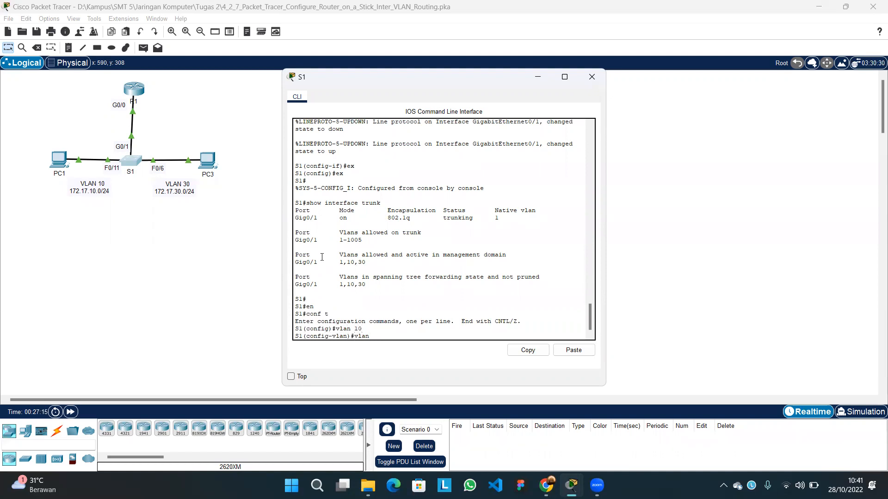
pyautogui.write(' 20')
pyautogui.press('Return')
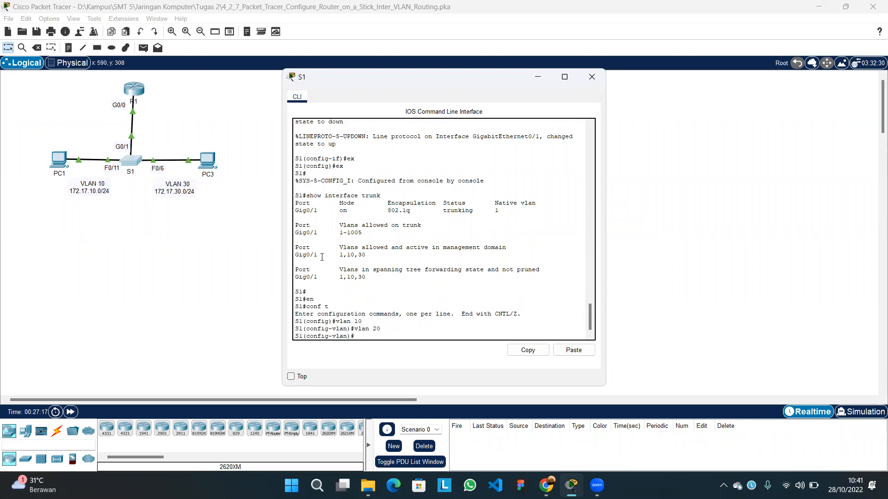
# - Assign S1's interface f0/11 to access VLAN 10
pyautogui.write('inte')
pyautogui.write('f')
pyautogui.write('0/11')
pyautogui.press('Return')
pyautogui.write('swi')
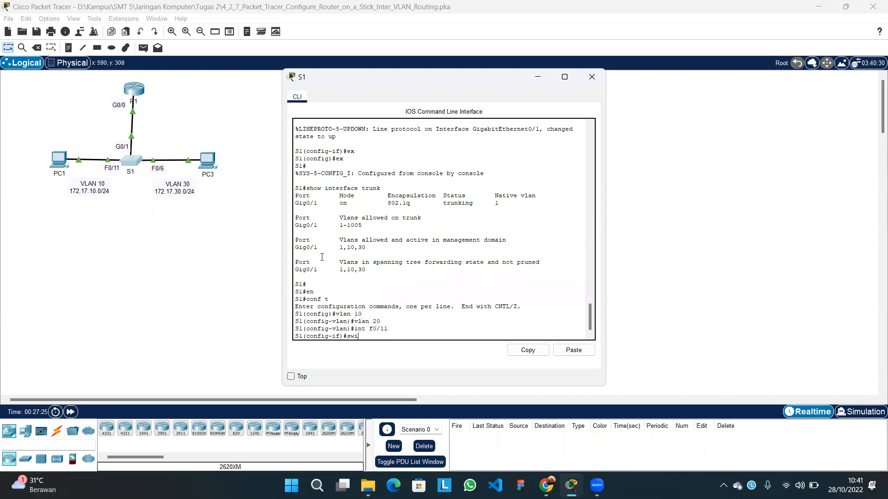
pyautogui.write('tchport access vlan 10')
pyautogui.press('Return')
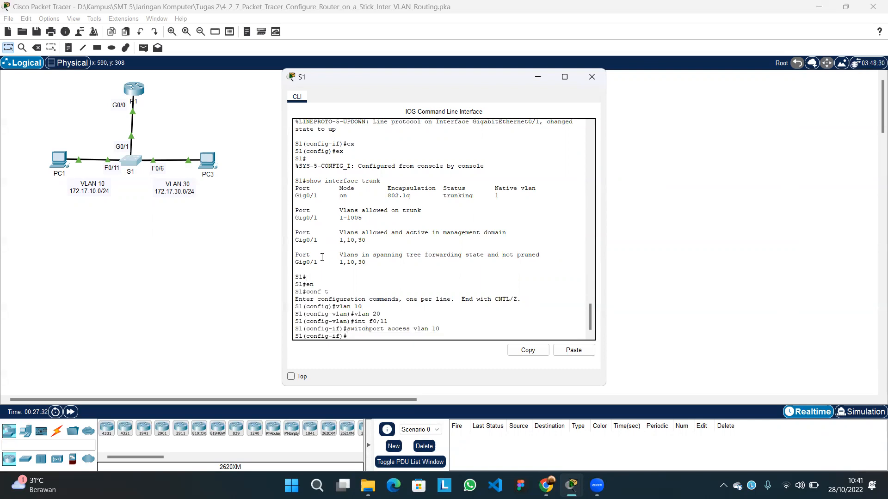
# - Set S1's interface f0/6 to access mode and assign it to access VLAN 30
pyautogui.write('int f0/6')
pyautogui.press('Return')
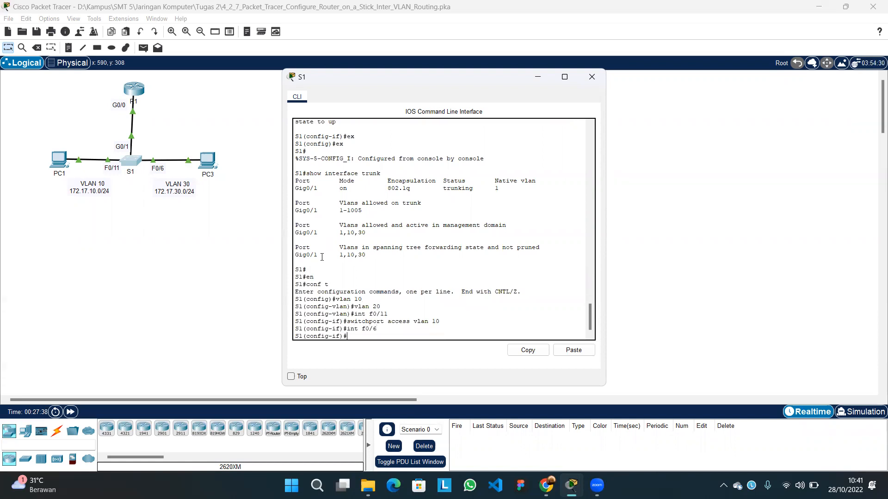
pyautogui.write('switchport mode access')
pyautogui.press('Return')
pyautogui.press('Up')
pyautogui.press('Up')
pyautogui.press('Up')
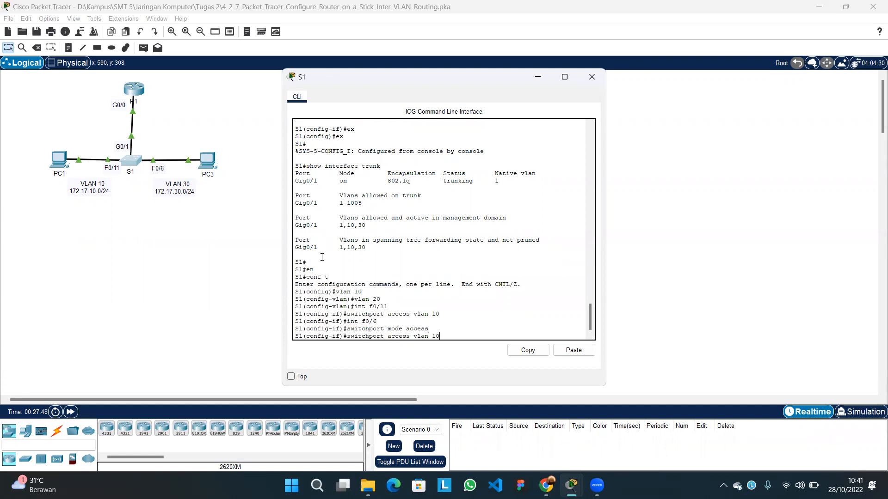
pyautogui.press('BackSpace')
pyautogui.press('BackSpace')
pyautogui.write('30')
pyautogui.press('Return')
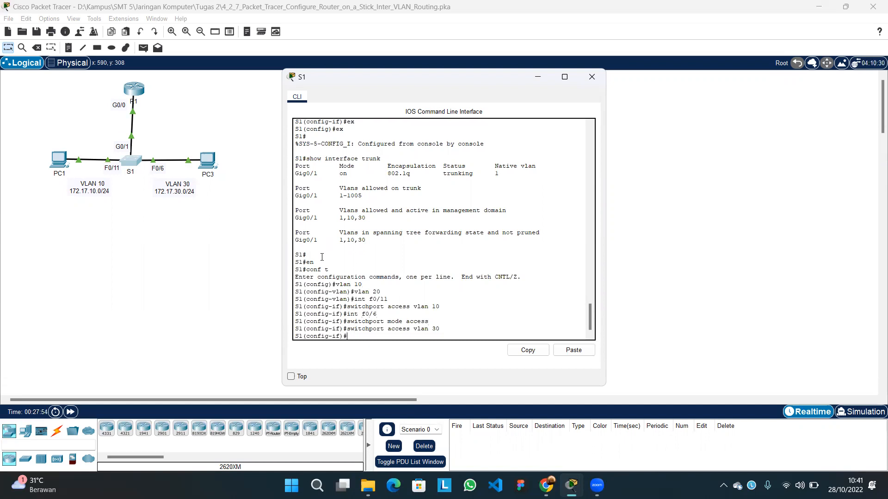
# - Apply switchport mode trunk to S1's interface g0/1 again
pyautogui.write('switchport mode access')
pyautogui.press('Up')
pyautogui.press('BackSpace')
pyautogui.press('BackSpace')
pyautogui.press('BackSpace')
pyautogui.press('BackSpace')
pyautogui.write('g0/1')
pyautogui.press('Return')
pyautogui.write('switchport mode access')
pyautogui.press('BackSpace')
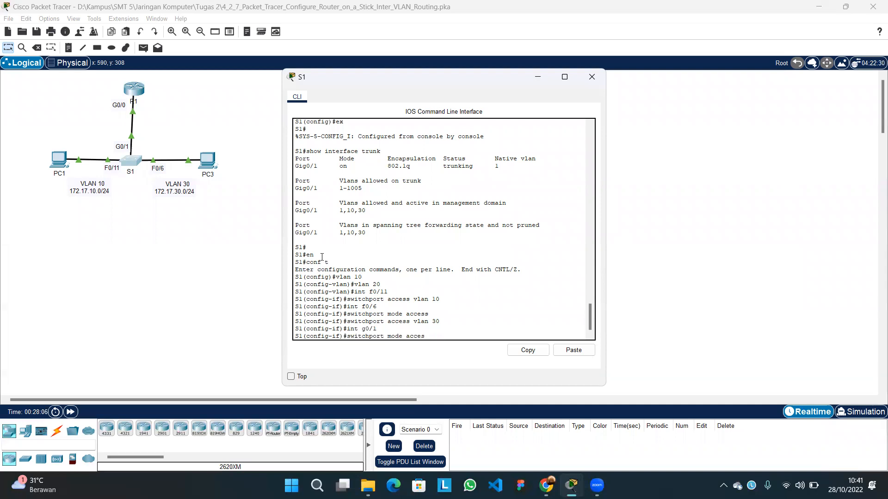
pyautogui.press('BackSpace')
pyautogui.press('BackSpace')
pyautogui.press('BackSpace')
pyautogui.press('BackSpace')
pyautogui.write('trunk')
pyautogui.press('Return')
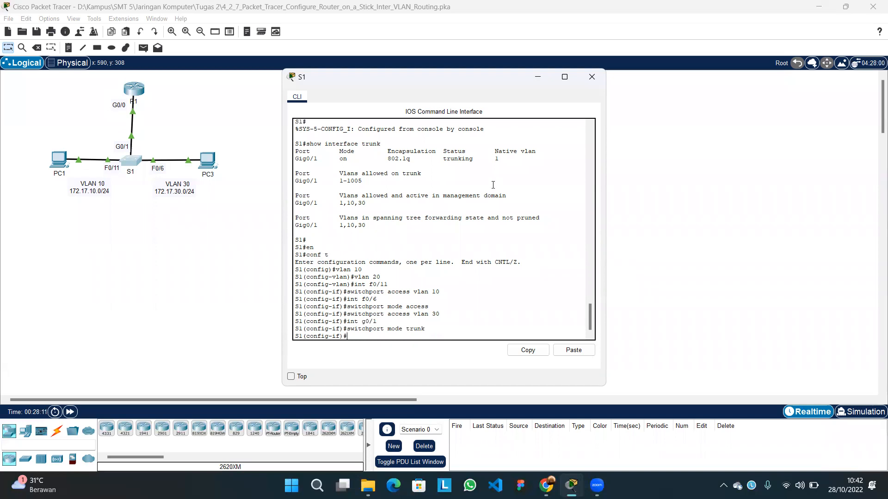
# - Close S1 and look up the PCs' default gateways in the activity's addressing table
pyautogui.click(591, 81)
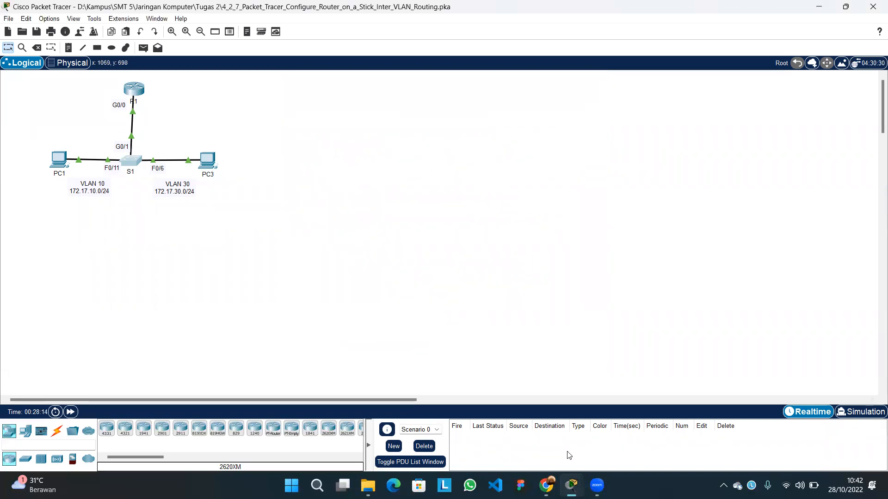
pyautogui.moveTo(572, 486)
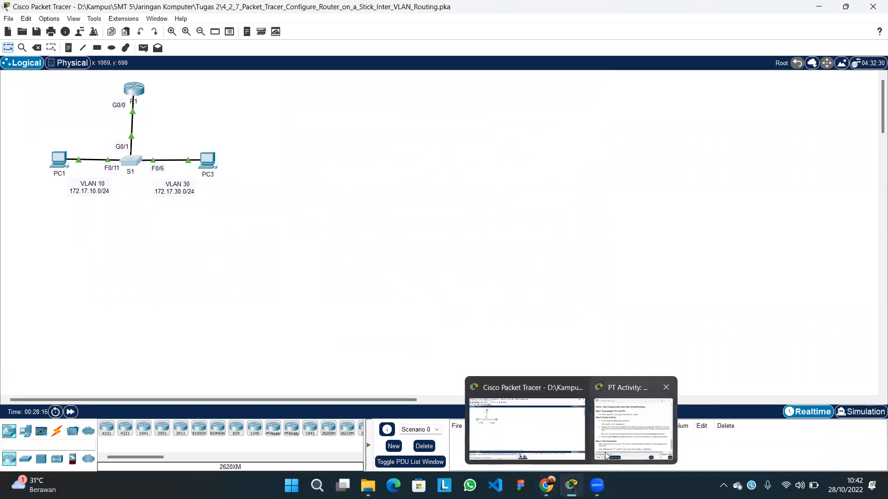
pyautogui.click(633, 420)
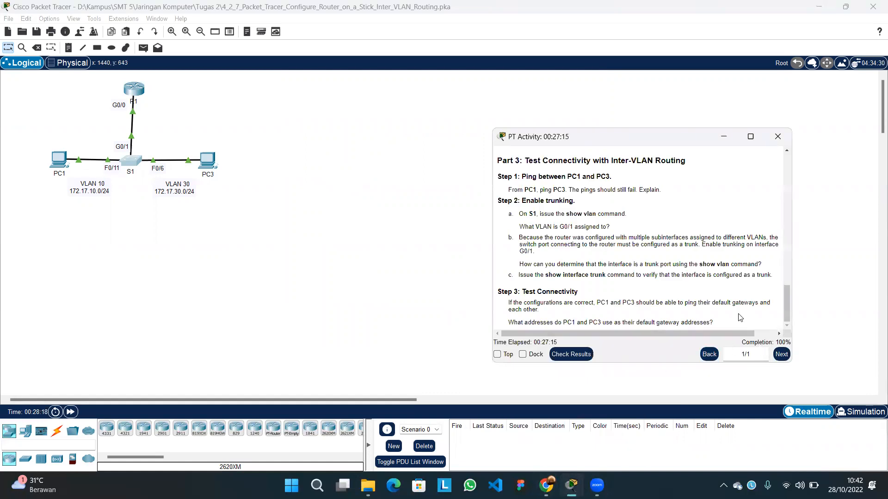
pyautogui.scroll(15, 632, 251)
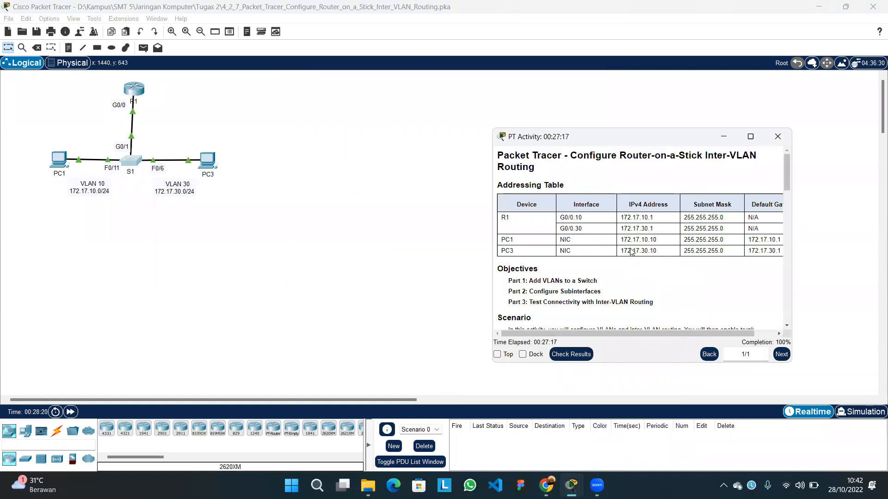
# - Check the activity results, review the individual assessment items, and return to the instructions
pyautogui.click(584, 355)
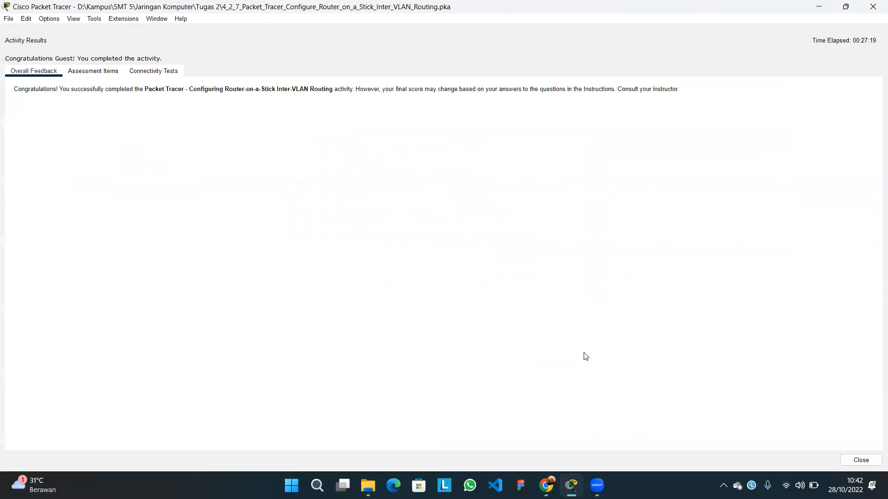
pyautogui.click(105, 72)
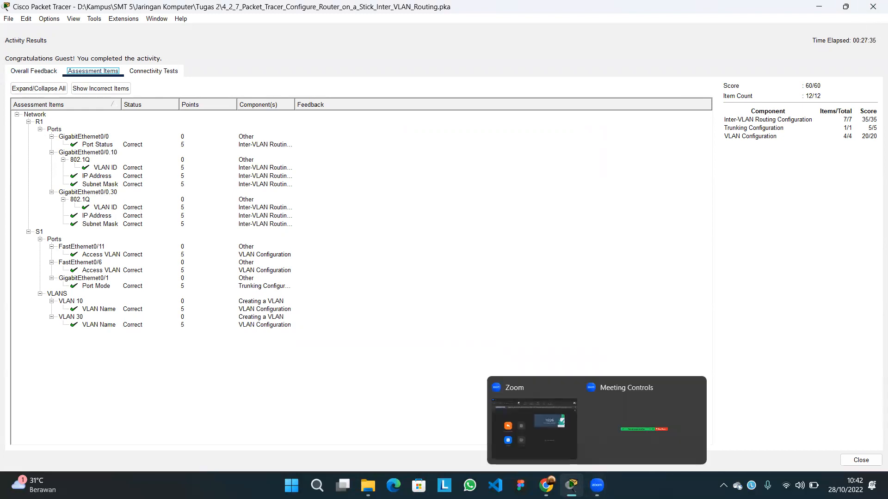
pyautogui.moveTo(571, 485)
pyautogui.click(594, 439)
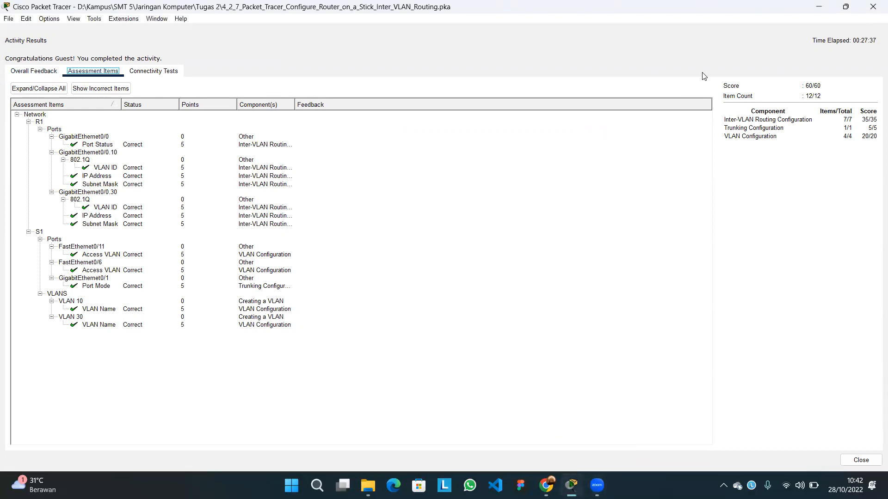
pyautogui.click(874, 7)
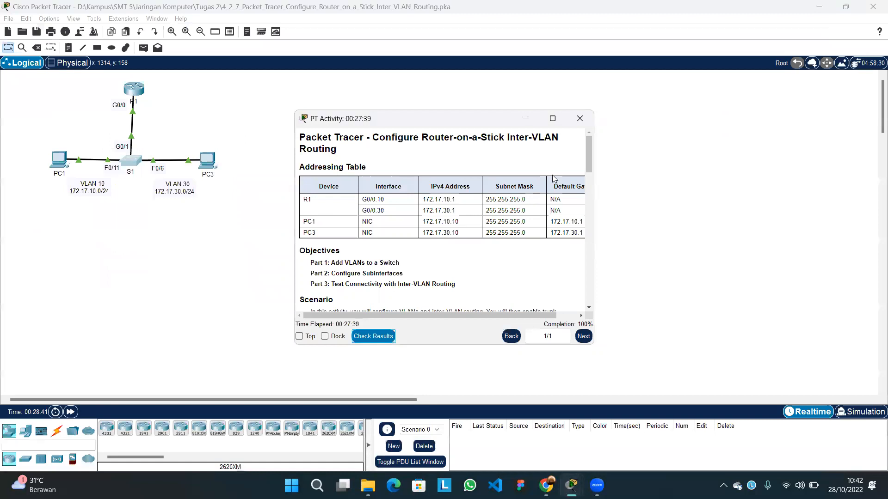